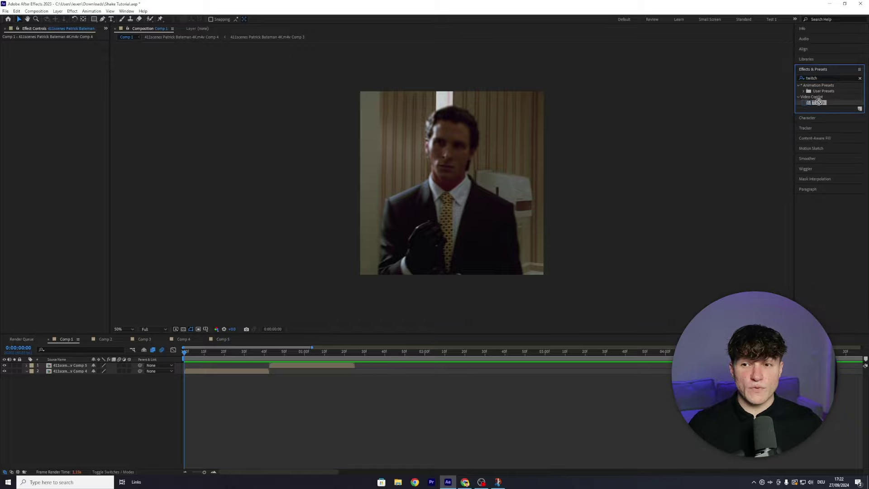
Step: Apply the Twitch effect to the Comp 4 layer and keyframe its Amount at 175 on the first frame
left_click_drag(815, 103, 243, 381)
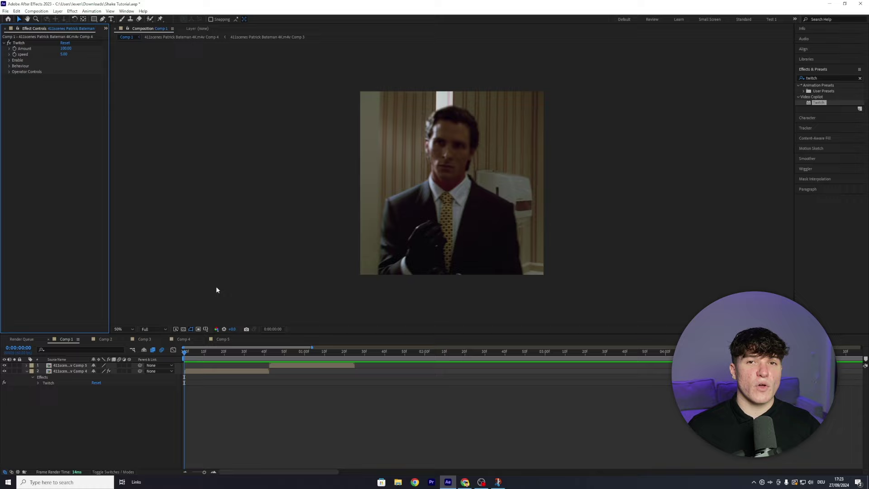
key("space")
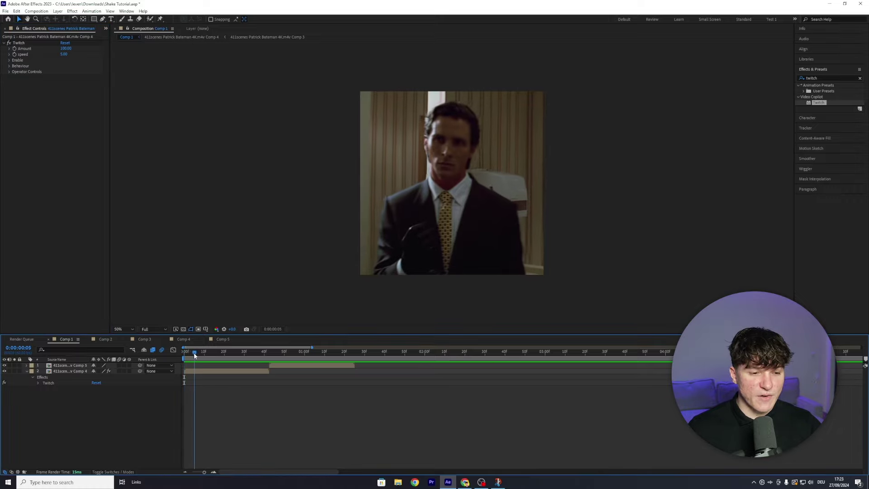
left_click(186, 376)
left_click(186, 372)
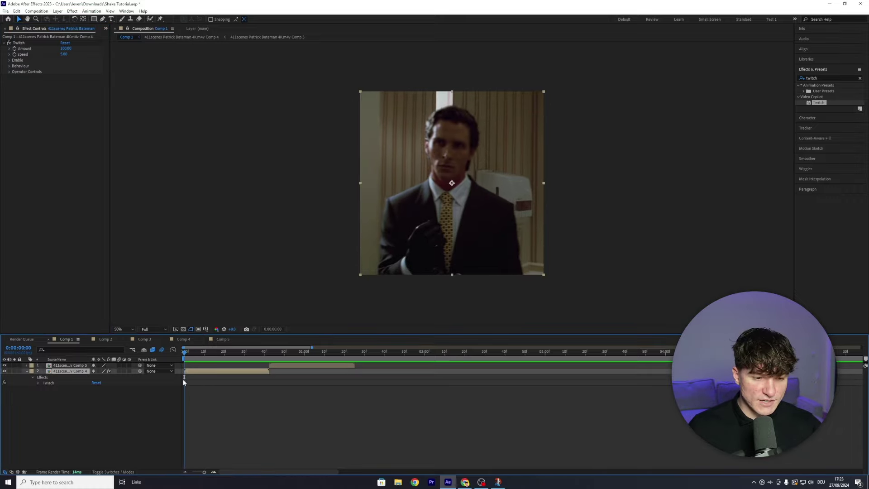
left_click(13, 52)
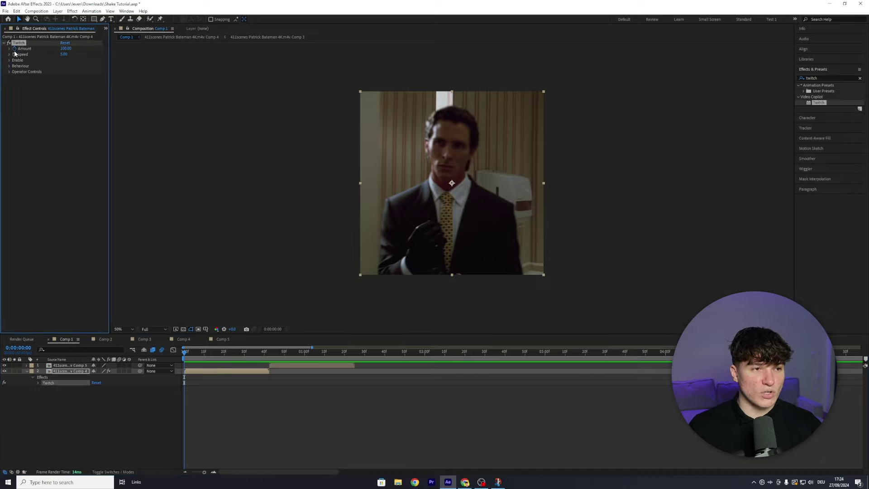
left_click(67, 50)
type("175")
key("Return")
key("space")
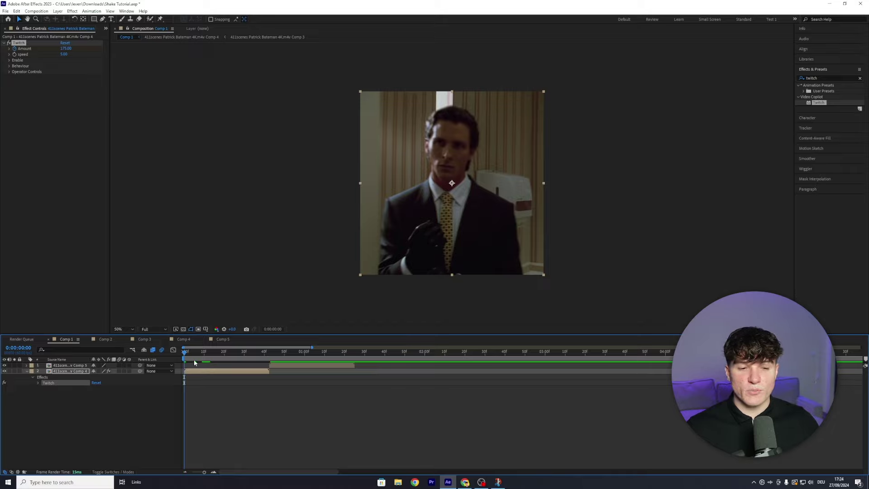
Step: Keyframe the Twitch Amount at 0 at 0:00:00:13, reveal the layer's keyframes and preview from the start
left_click(210, 358)
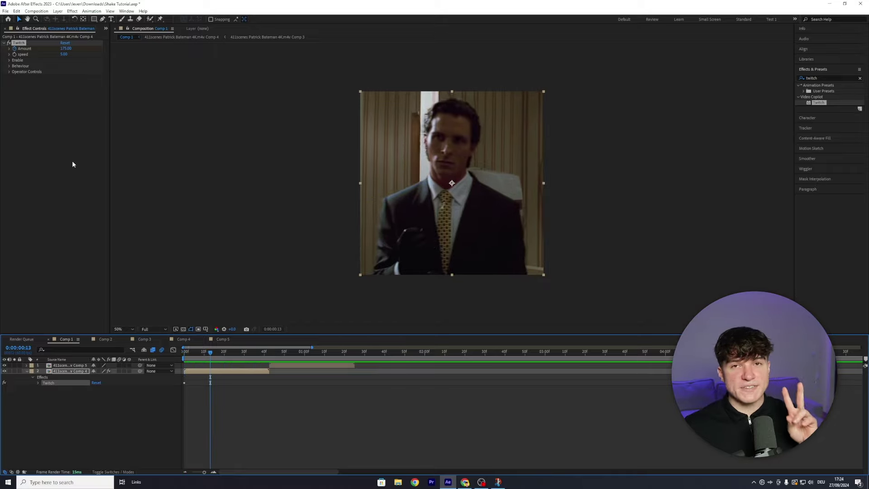
left_click(67, 49)
type("0")
key("Return")
left_click(205, 372)
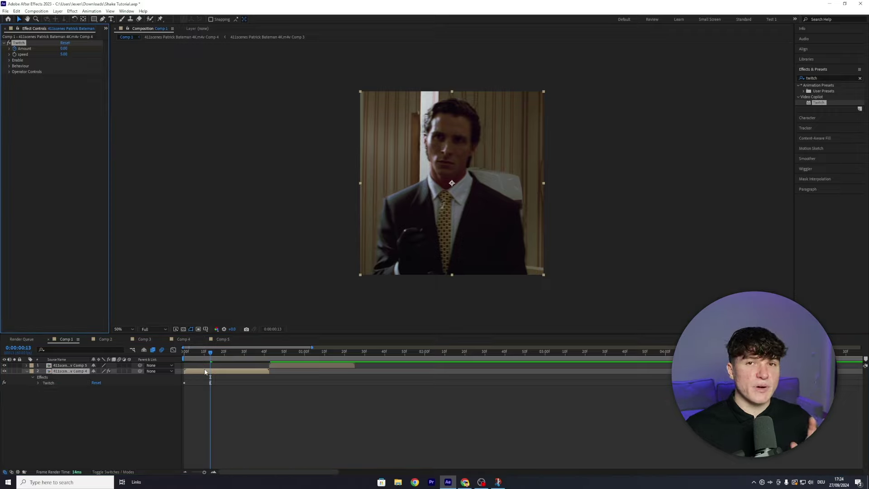
key("u")
left_click(219, 377)
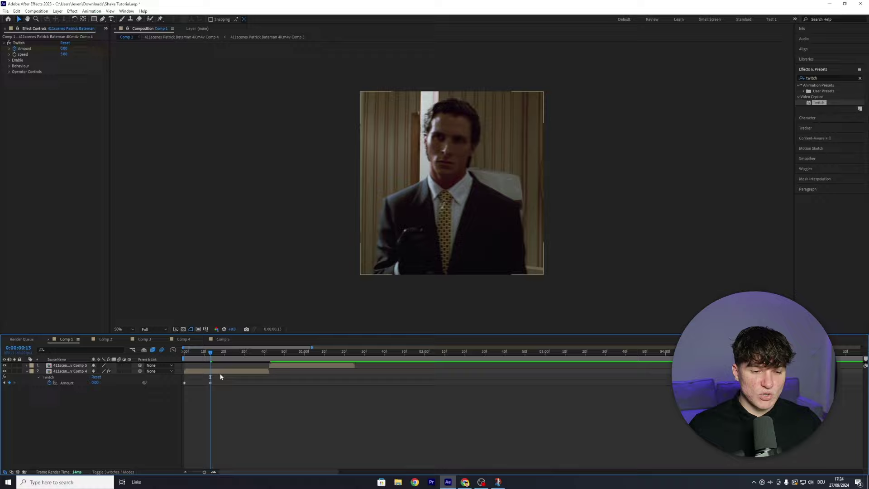
left_click(212, 353)
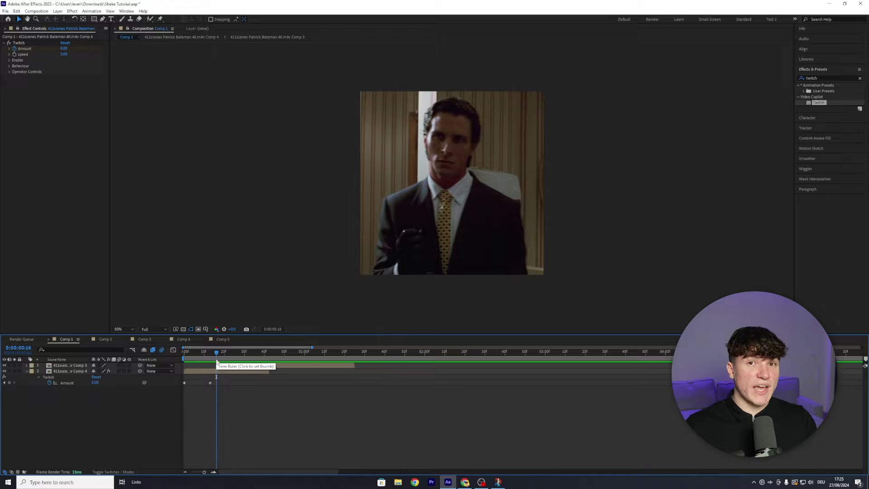
left_click_drag(211, 359, 182, 363)
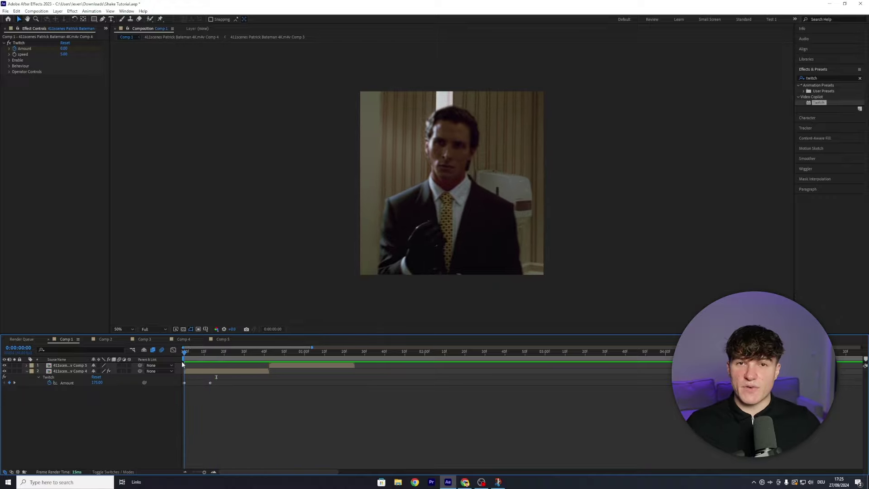
key("space")
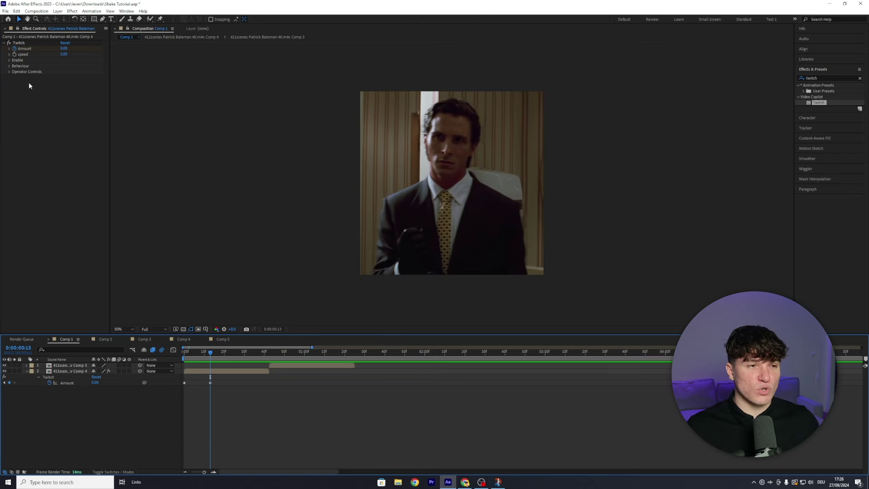
Step: Enable Twitch's Blur, Color, Light and Slide operators and check the shake at an early frame
left_click(10, 60)
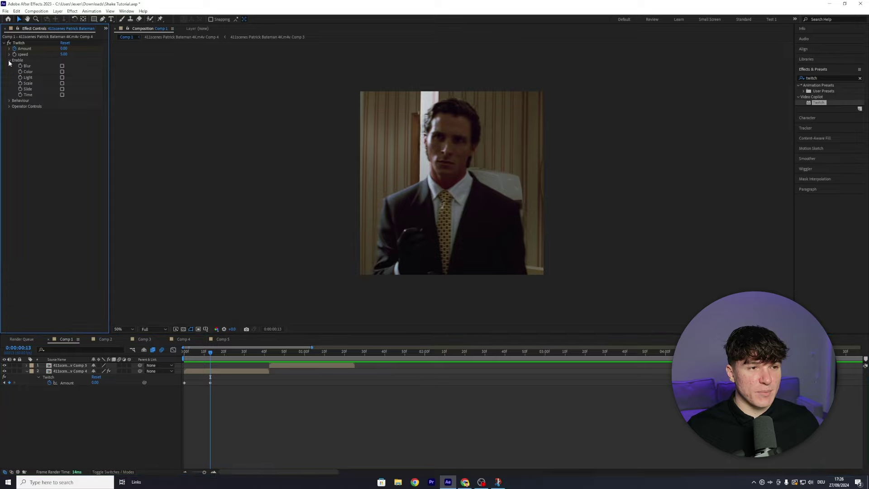
left_click(62, 66)
left_click(62, 67)
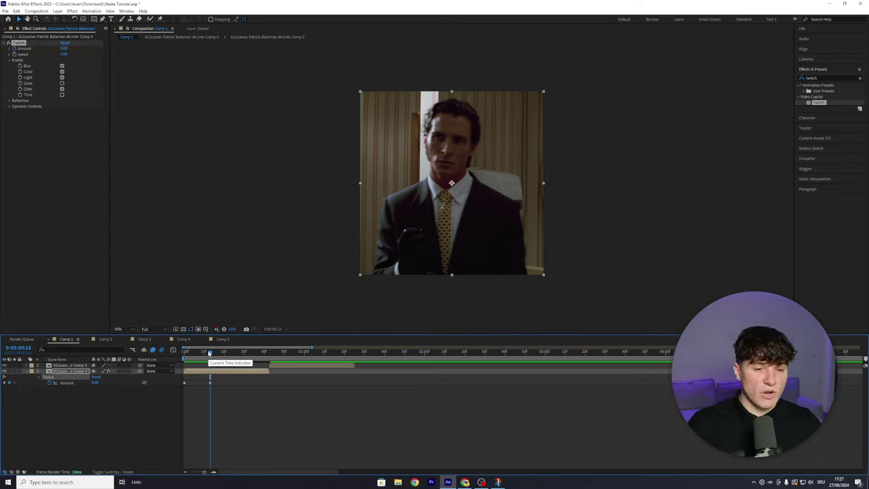
left_click_drag(209, 354, 189, 355)
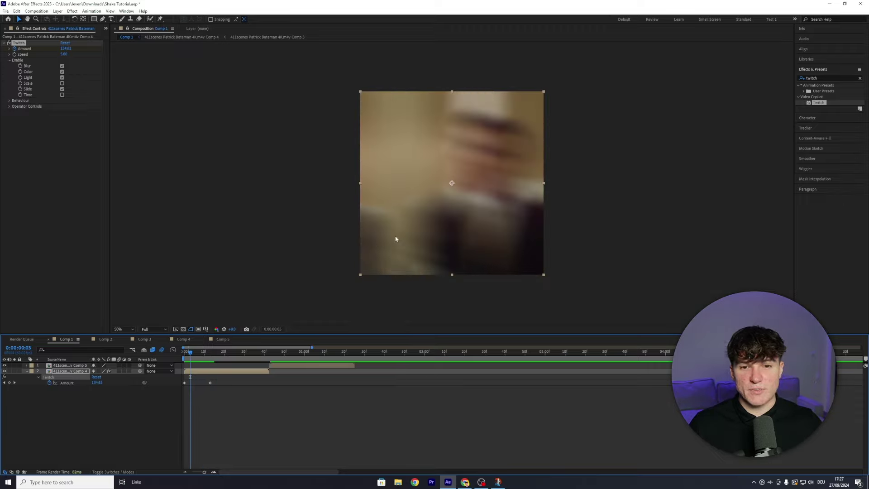
Step: In Twitch's Slide operator controls, set the Slide Amount to 100 and the Slide Twitches to 0.5
left_click(8, 108)
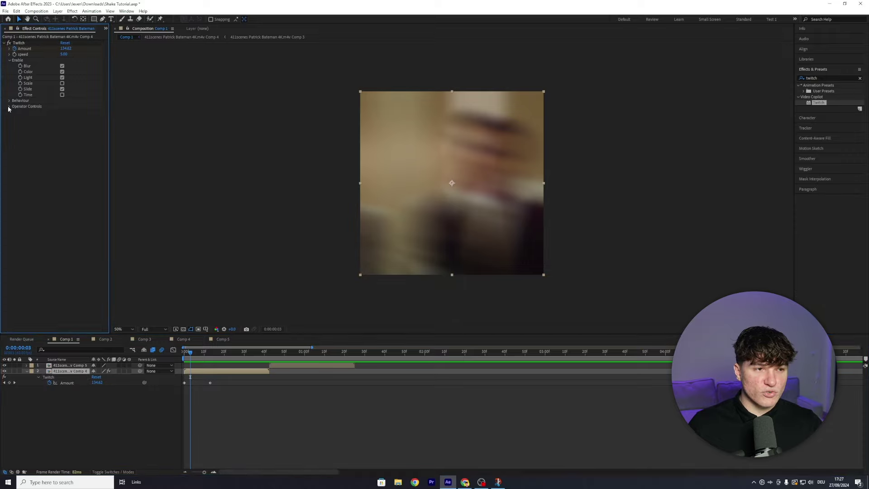
left_click(9, 107)
left_click(14, 135)
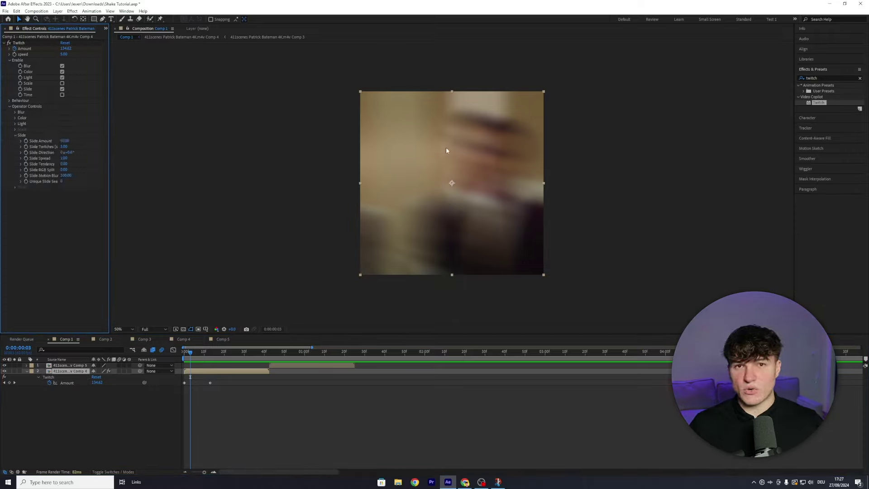
left_click(65, 141)
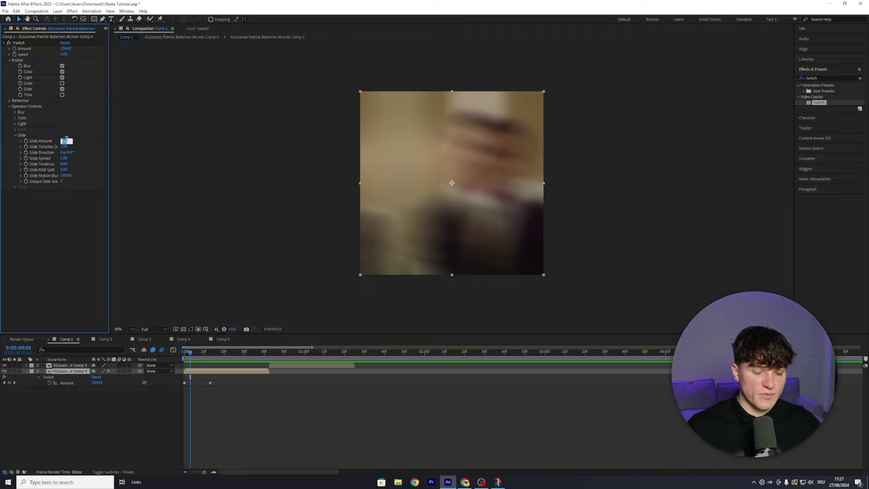
key("Return")
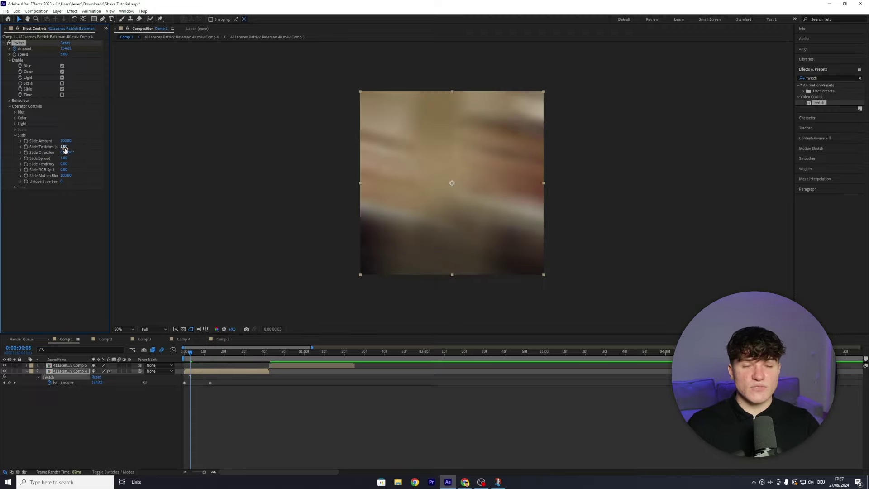
left_click(64, 147)
type("0.5")
key("Return")
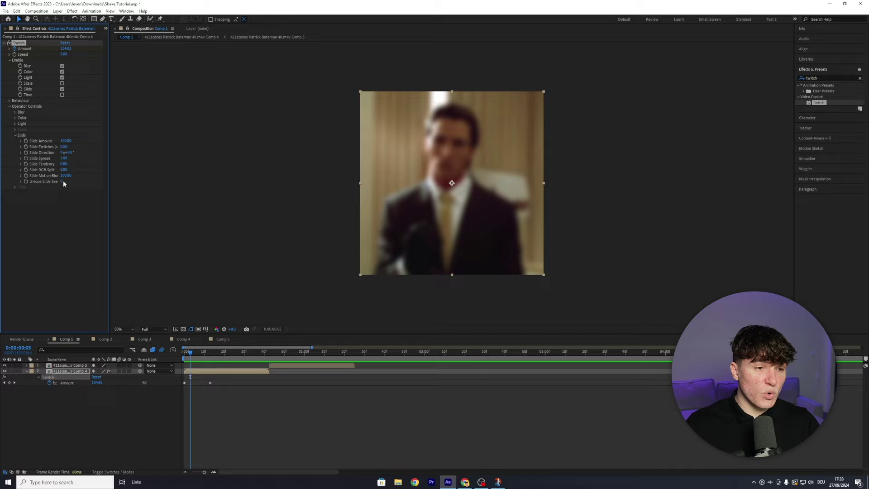
Step: Set Twitch's Unique Slide Seed to 350 and preview the shake from the start
left_click(62, 182)
type("350")
key("Return")
left_click(242, 380)
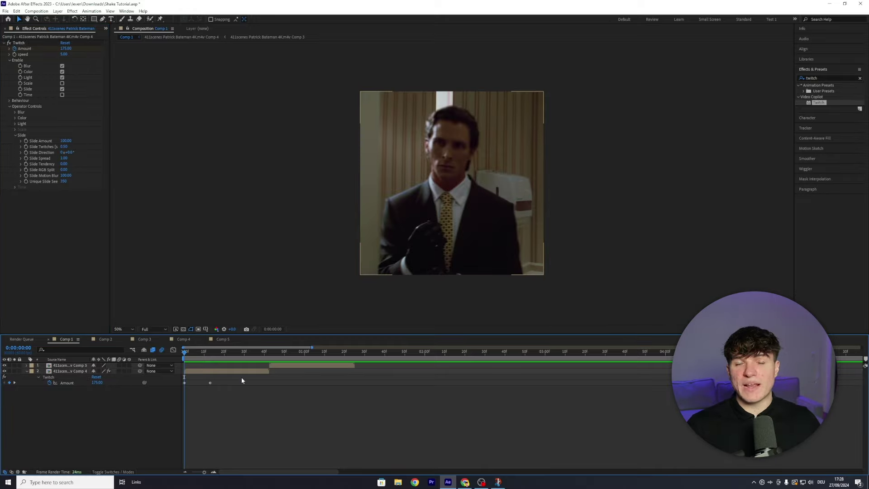
key("space")
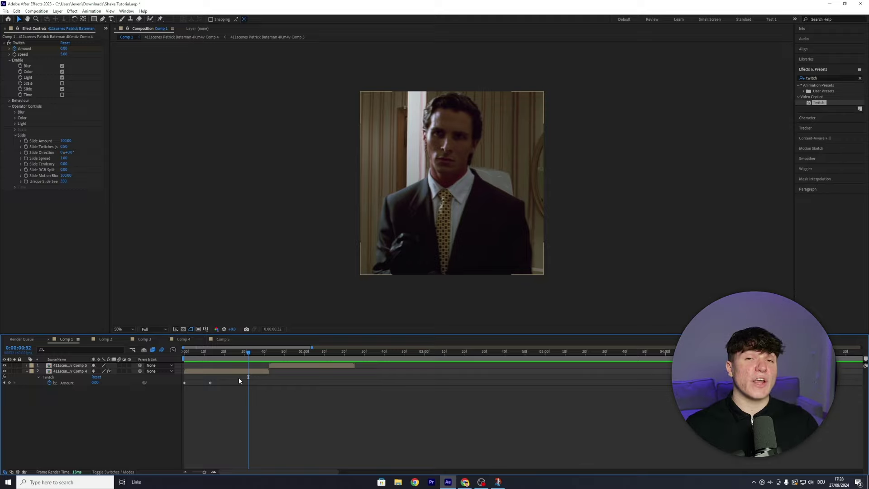
Step: Apply Easy Ease to both Twitch Amount keyframes
left_click_drag(254, 393, 171, 387)
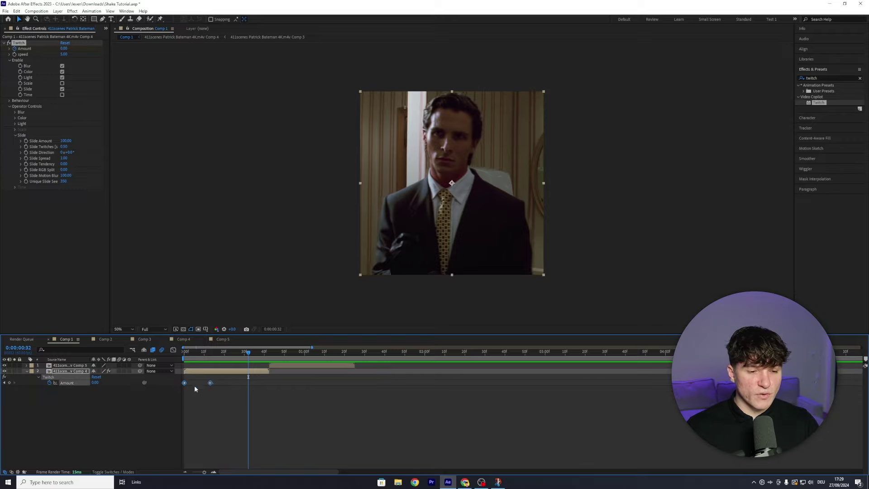
right_click(210, 383)
mouse_move(219, 380)
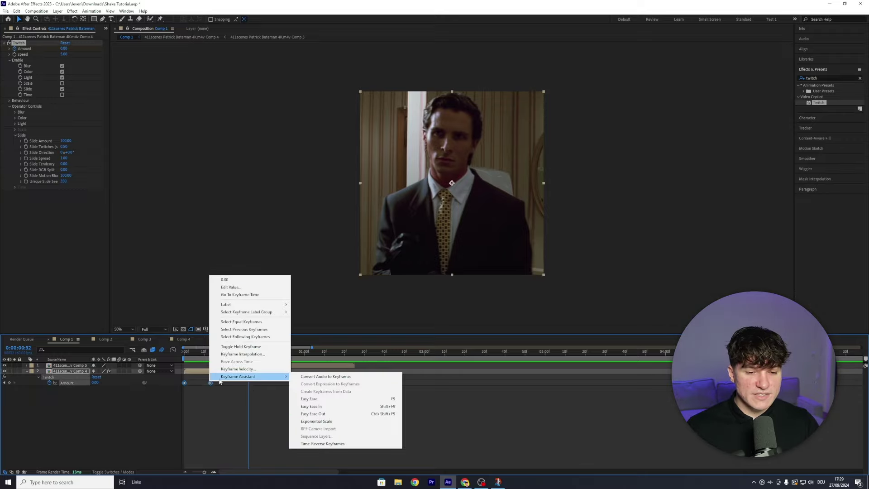
left_click(319, 398)
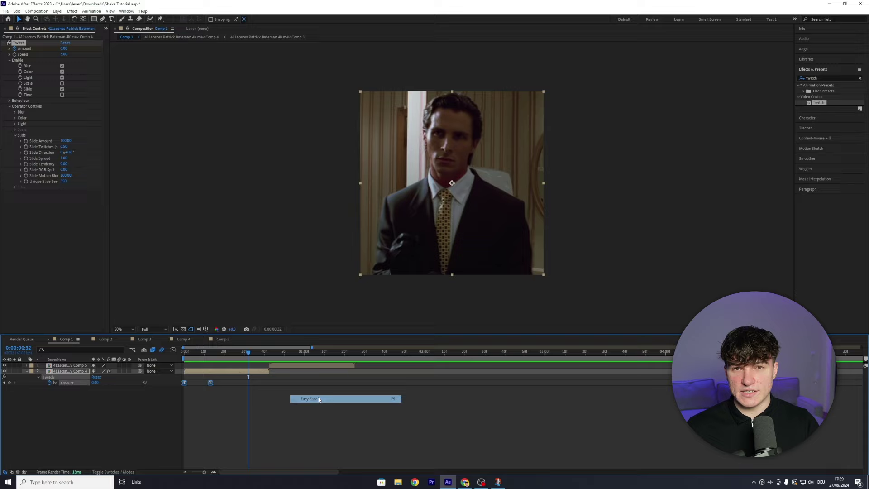
Step: Reshape the Twitch Amount value curve so it falls steeply from the first keyframe and flattens towards the second
left_click(173, 350)
scroll(382, 401, "up", 3)
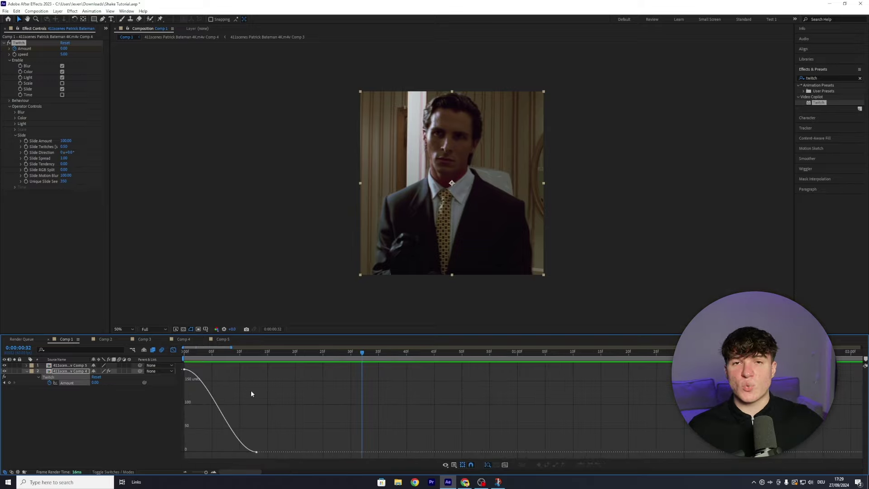
left_click(184, 370)
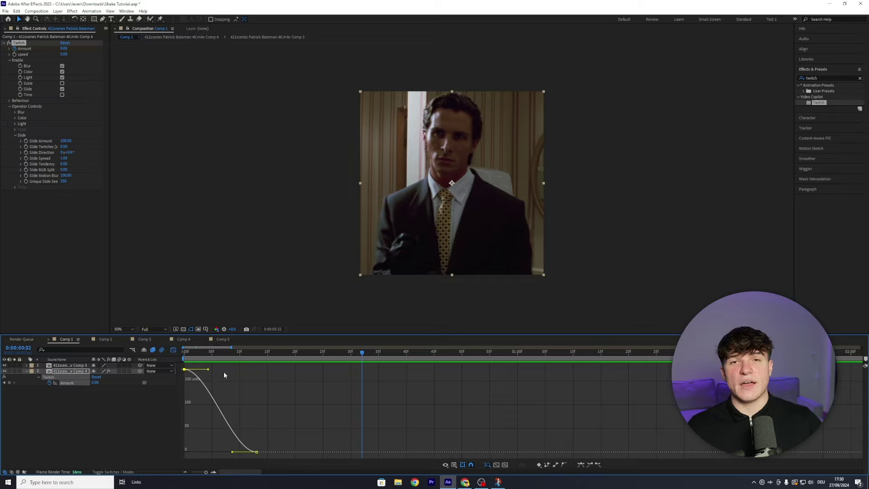
left_click_drag(208, 371, 187, 450)
key("space")
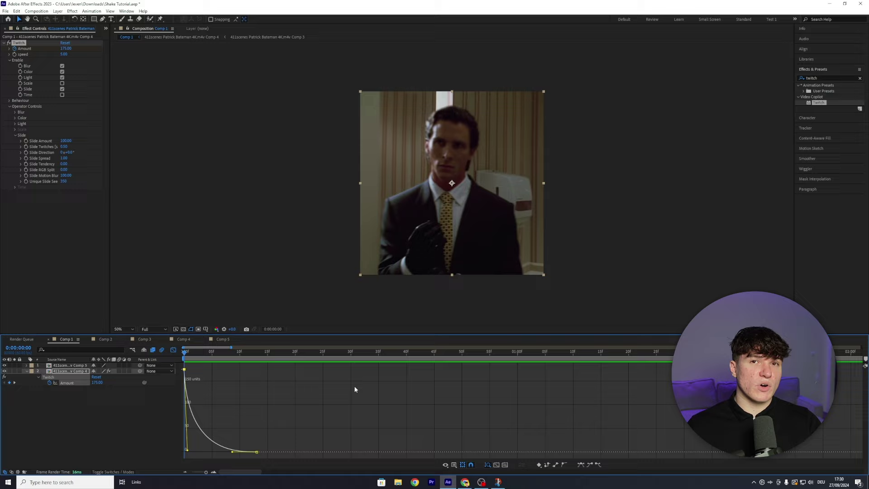
left_click(173, 350)
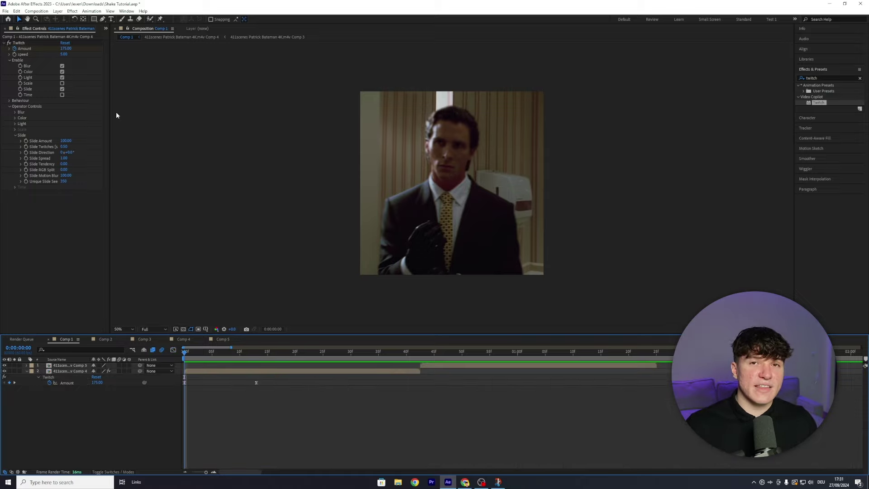
Step: Set the Twitch speed to 80 and play back the faster shake
left_click(64, 55)
type("80")
key("Return")
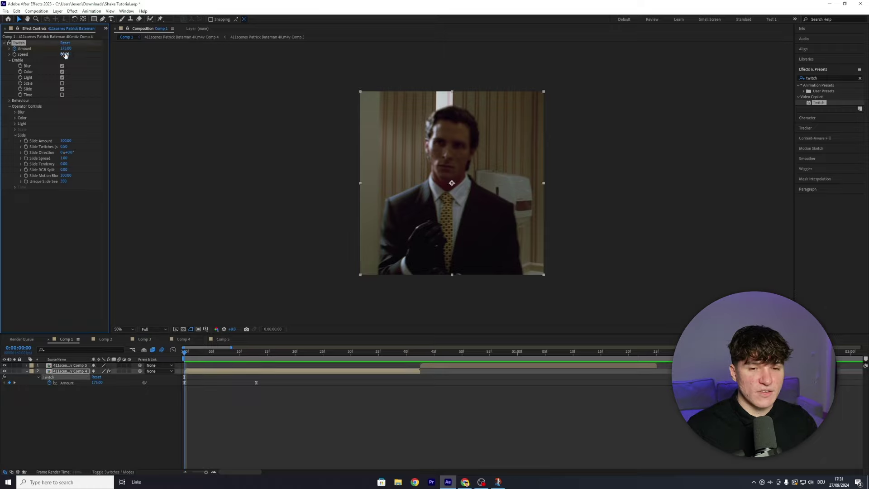
left_click(272, 201)
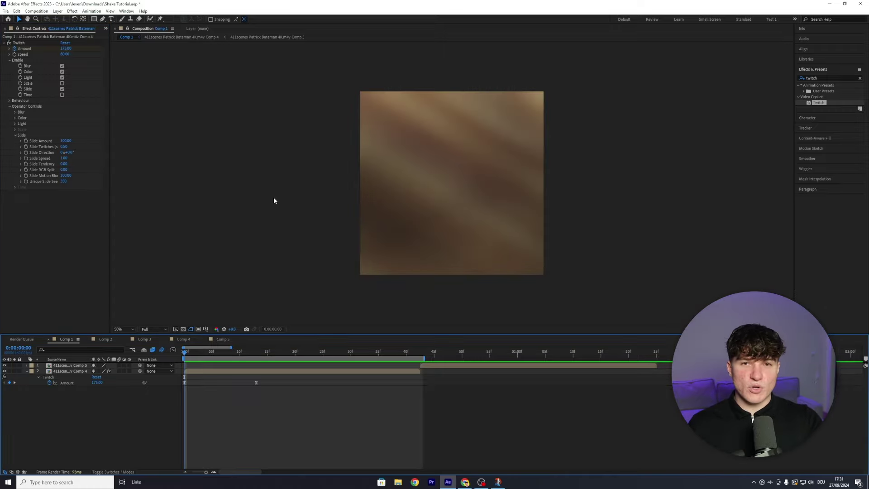
key("space")
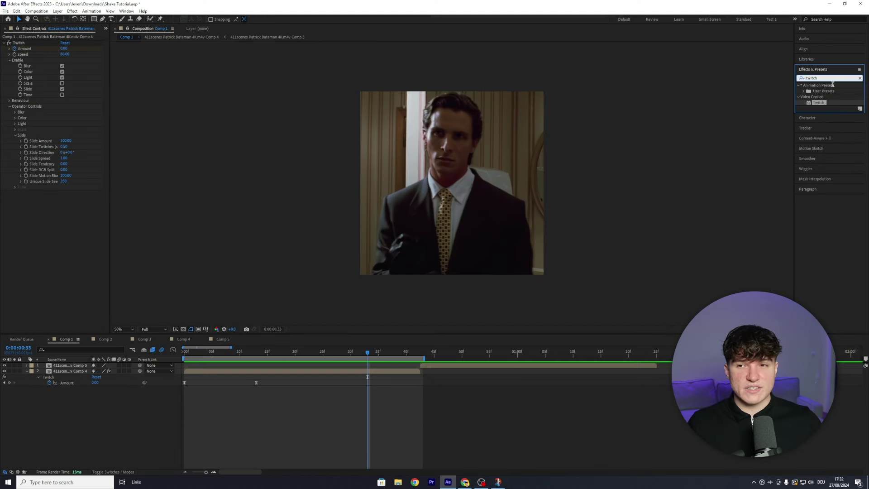
Step: Find the S_Shake effect, apply it to the Comp 4 layer and preview it
double_click(825, 78)
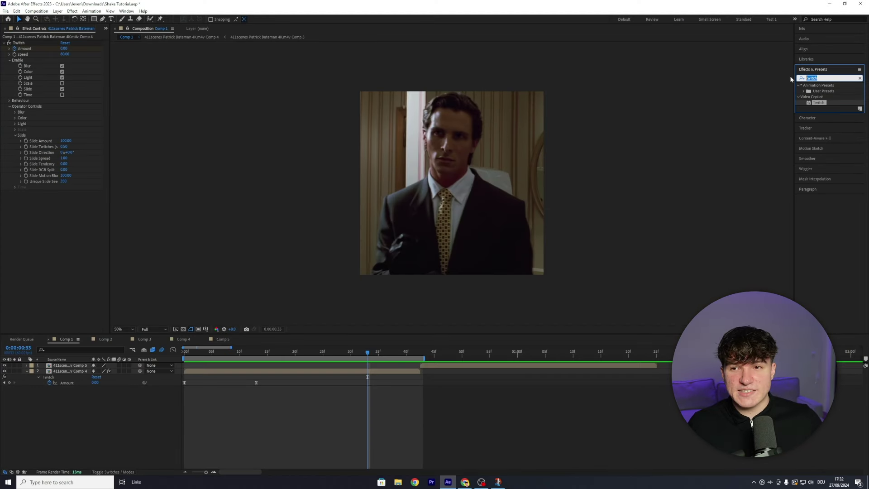
type("s_shake")
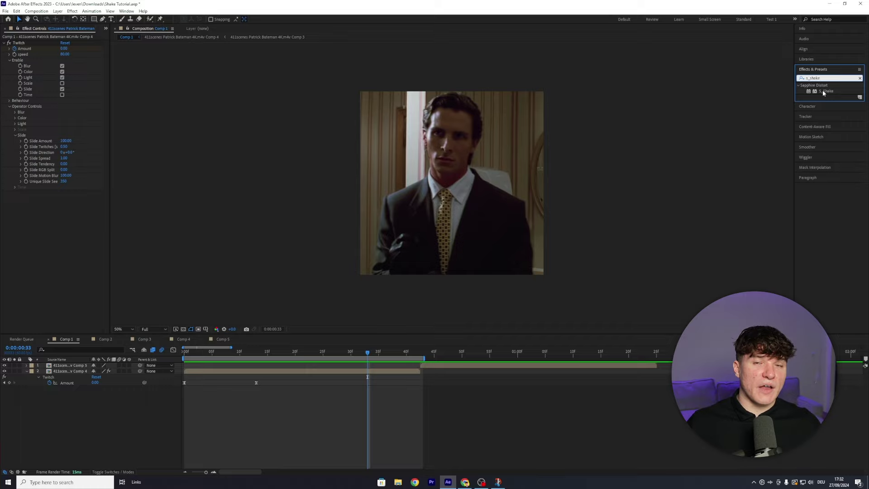
left_click_drag(822, 89, 299, 371)
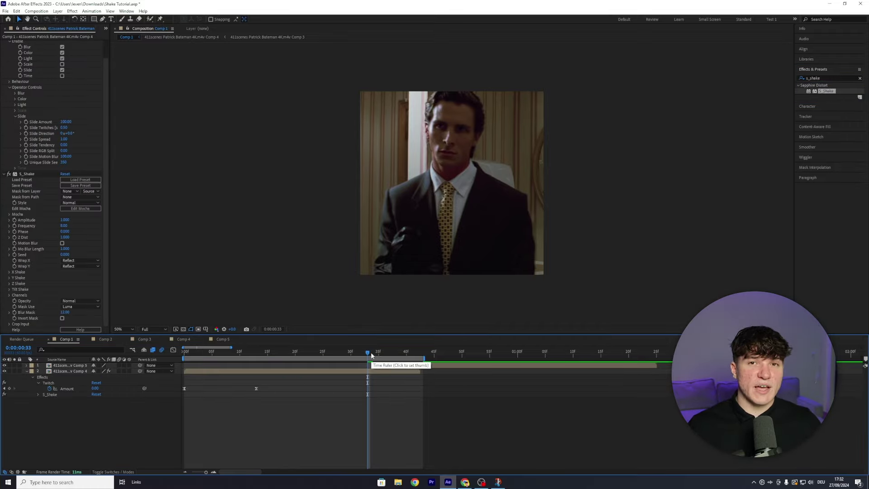
key("space")
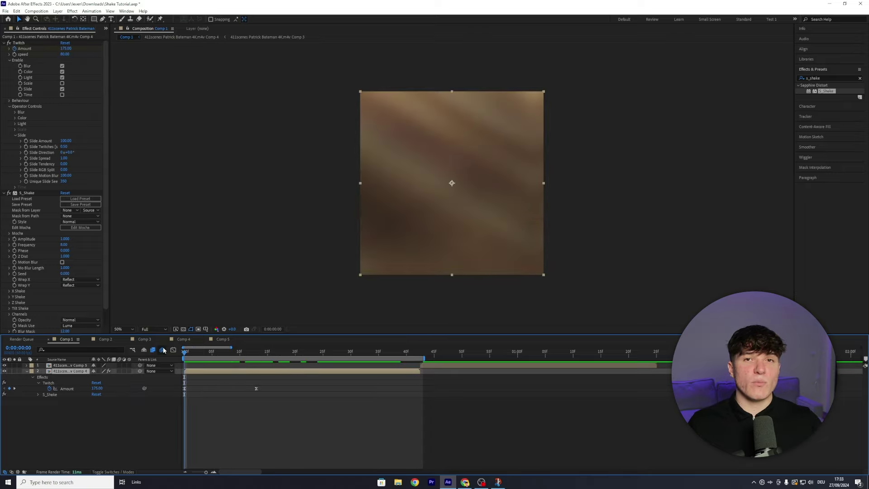
Step: Animate the S_Shake Amplitude from 1 at the clip's start to 0 at its end and apply Easy Ease to both keyframes
left_click(15, 239)
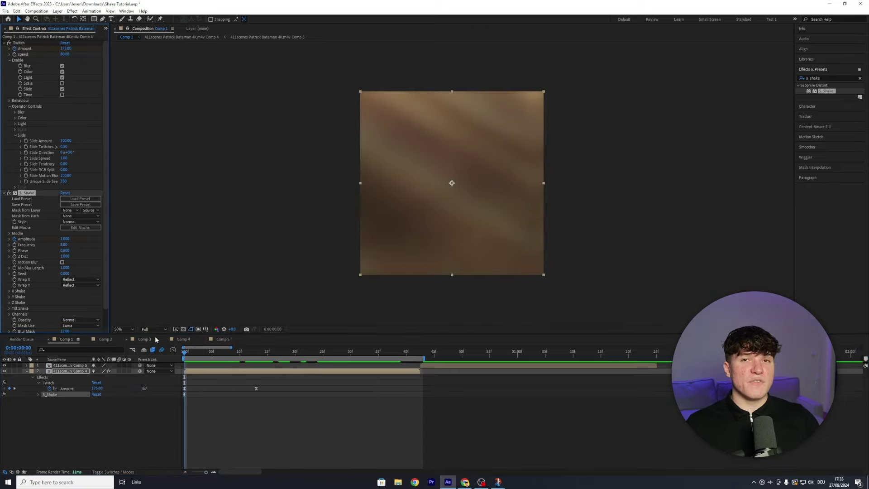
left_click(415, 351)
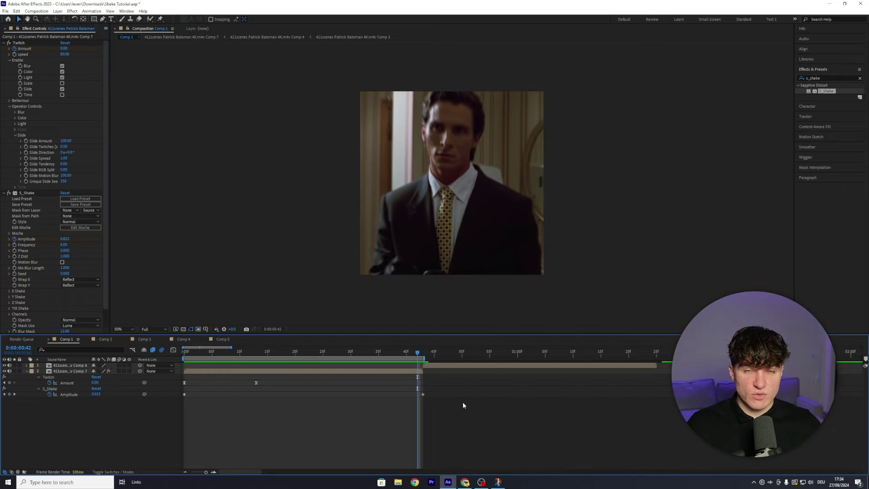
left_click_drag(465, 403, 177, 392)
right_click(184, 395)
mouse_move(187, 393)
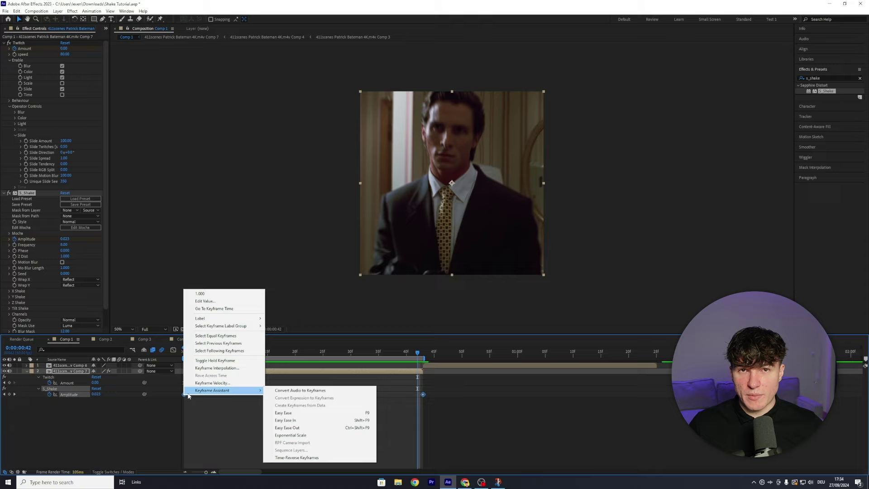
left_click(283, 413)
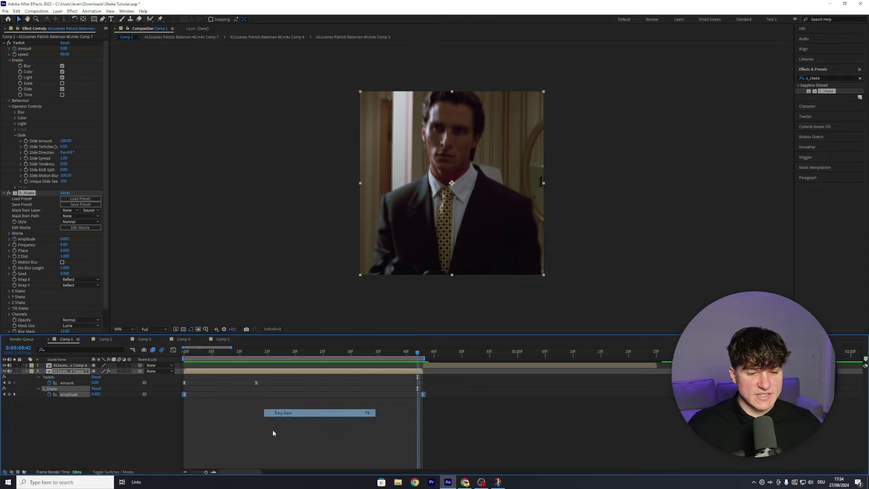
Step: Set the S_Shake Frequency to 5, enable its Motion Blur and play back the shake
left_click(64, 245)
type("5")
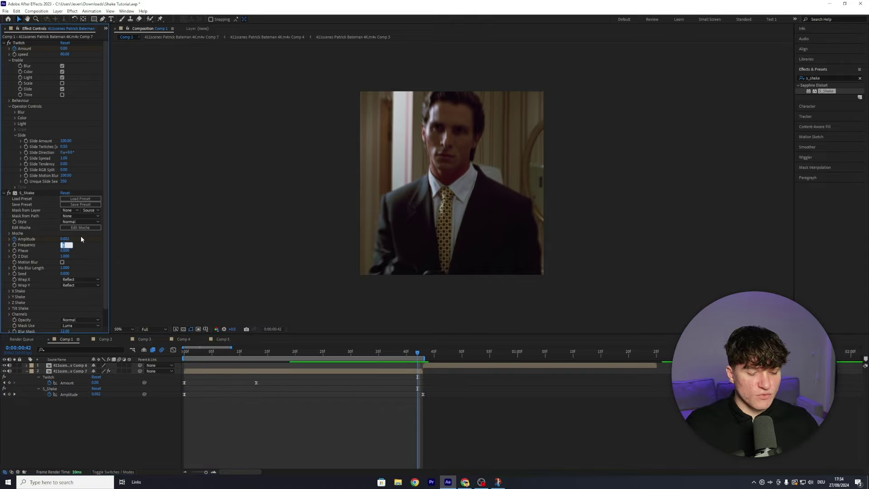
key("Return")
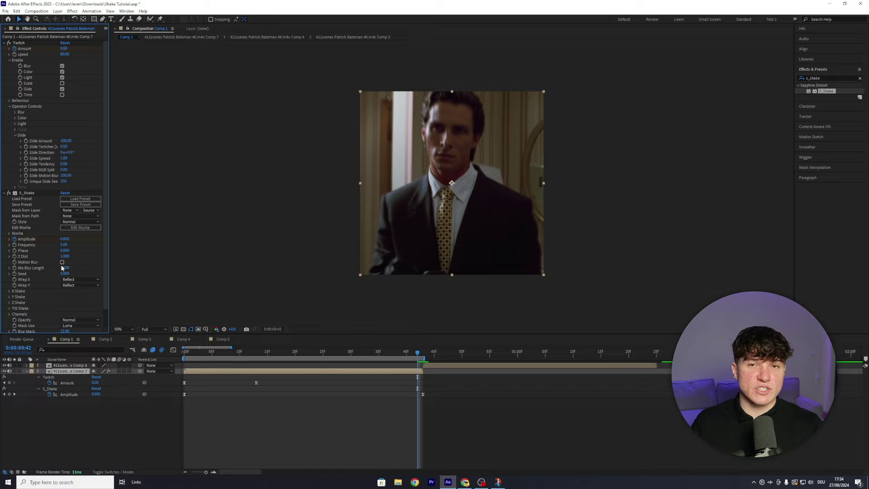
left_click(63, 263)
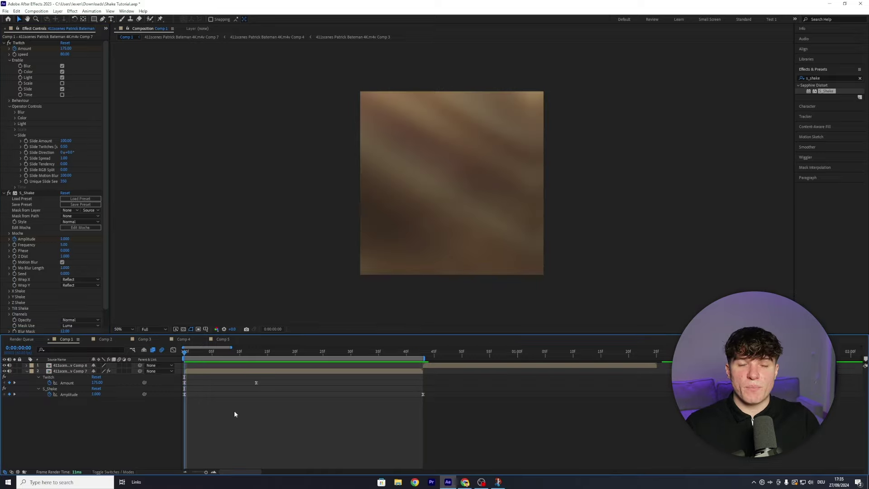
key("space")
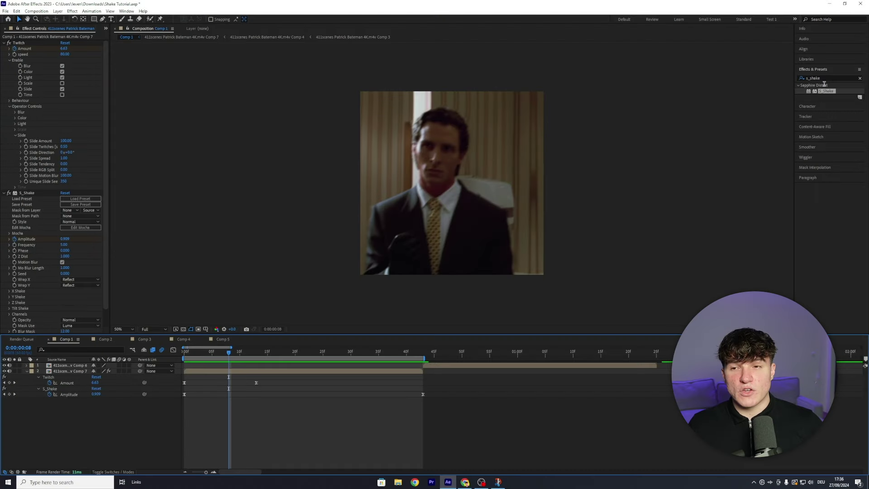
Step: Find the BCC Directional Blur effect and apply it to the Comp 7 layer
left_click(831, 77)
type("bcc direc")
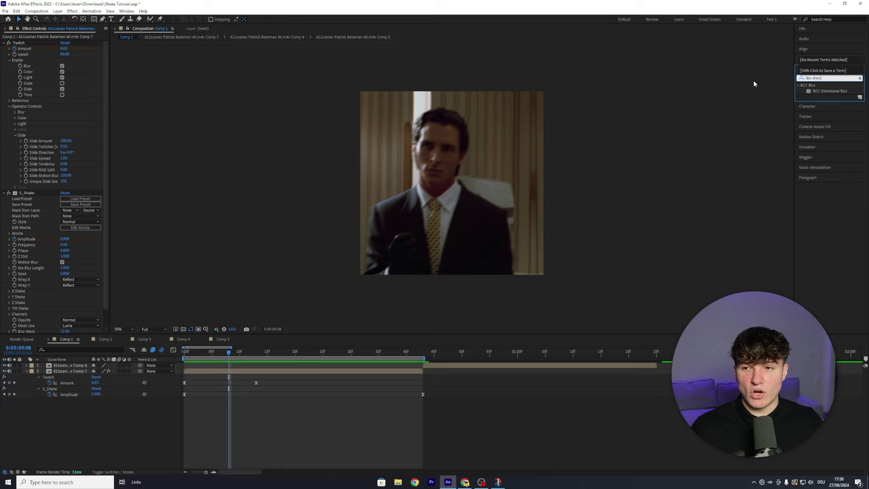
left_click_drag(830, 91, 184, 351)
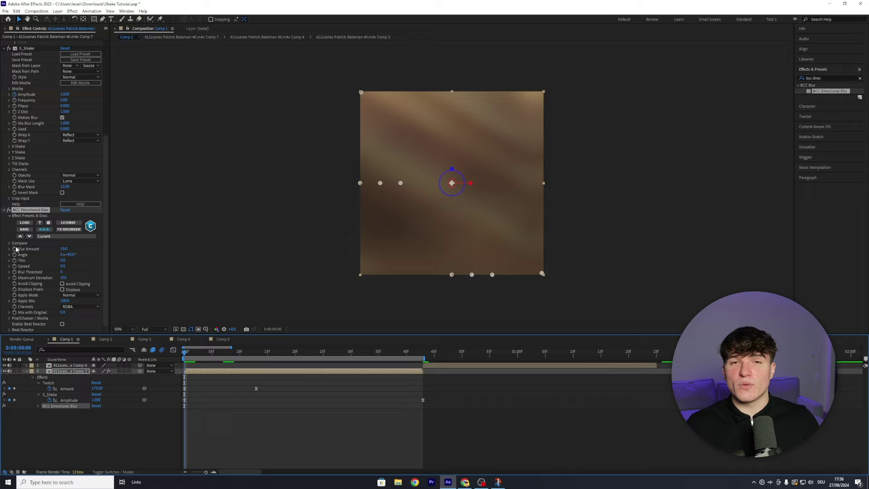
Step: Keyframe the directional Blur Amount at 150 on the first frame and set the blur Angle to 0°
left_click(65, 249)
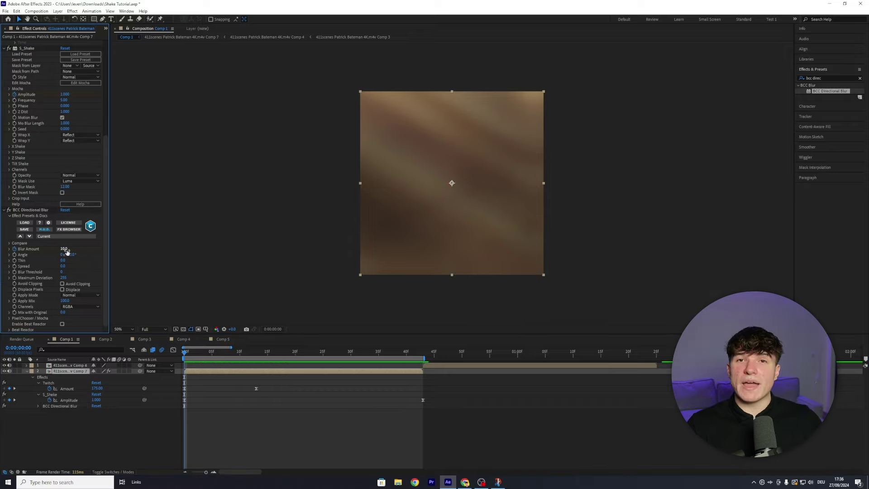
left_click(63, 249)
type("15")
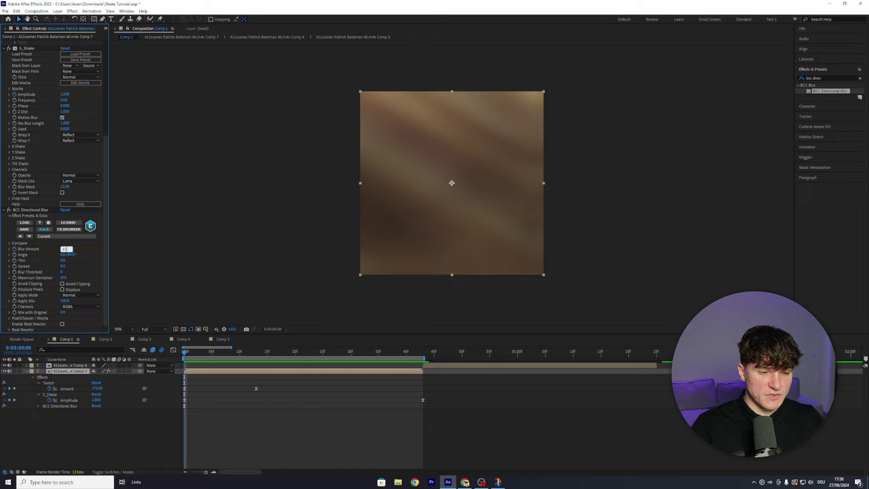
type("0")
key("Return")
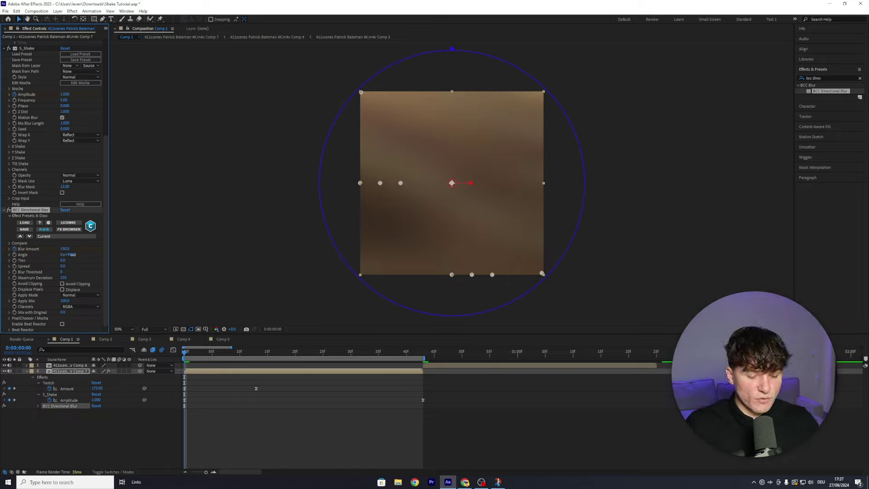
left_click(73, 257)
type("0")
key("Return")
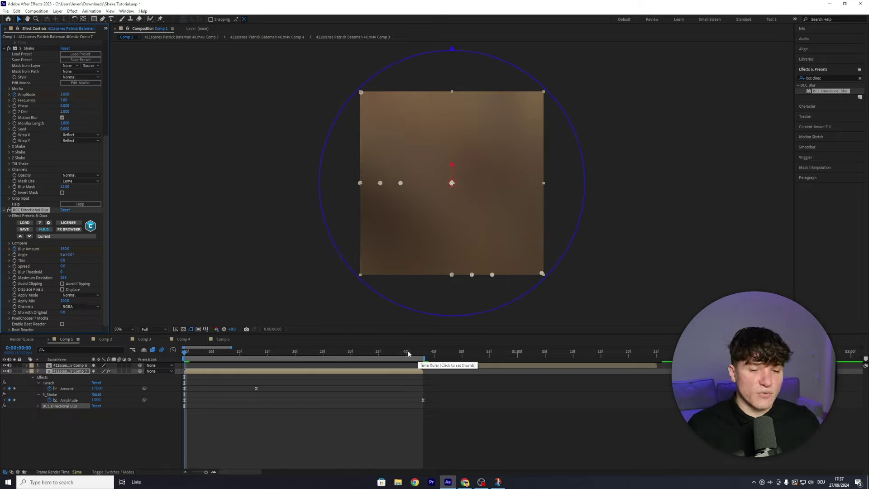
Step: Keyframe the Blur Amount at 0 at the end of the Comp 7 clip and scrub through the blur
left_click(423, 355)
left_click(63, 249)
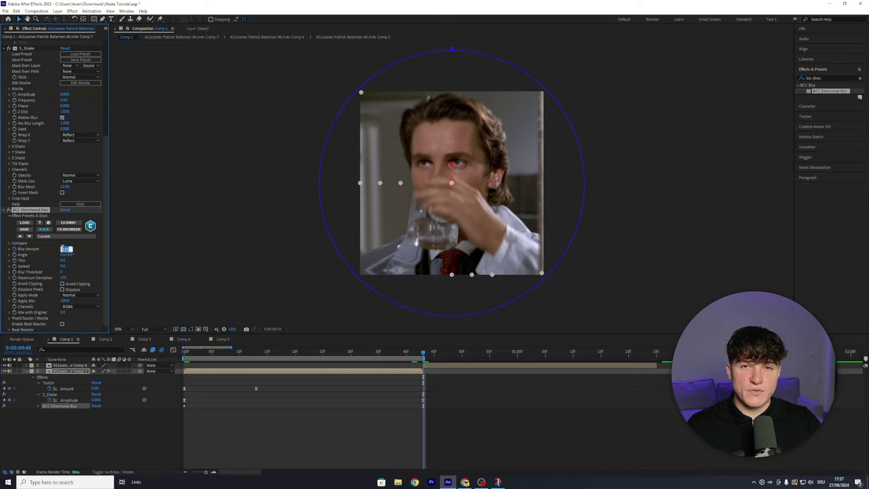
left_click_drag(291, 352, 362, 356)
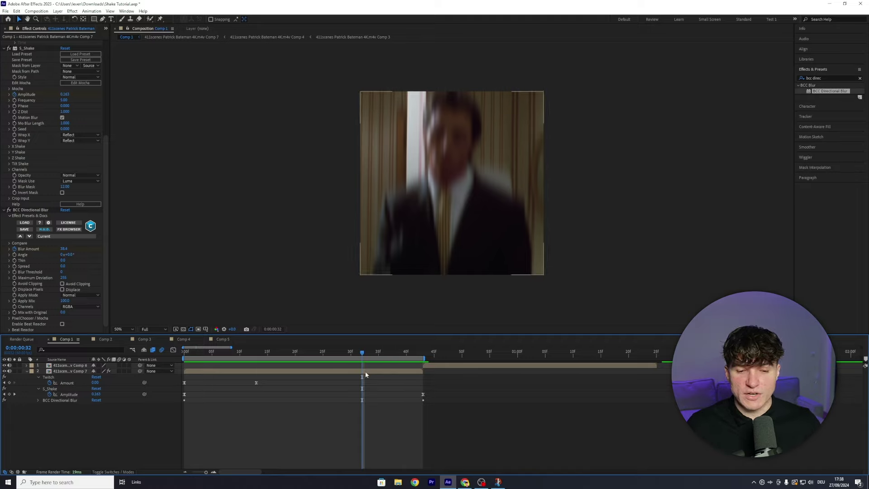
Step: Reveal the Comp 7 layer's keyframes and apply Easy Ease to both Blur Amount keyframes
left_click(365, 373)
key("u")
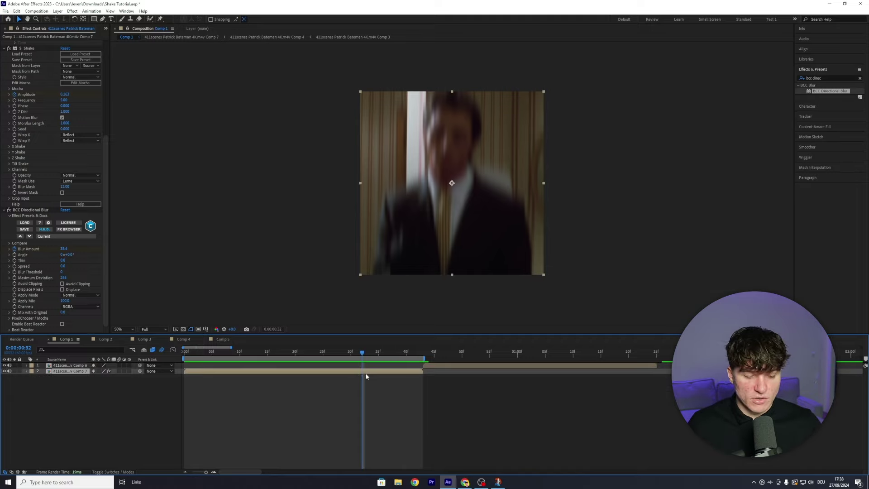
key("u")
left_click(438, 435)
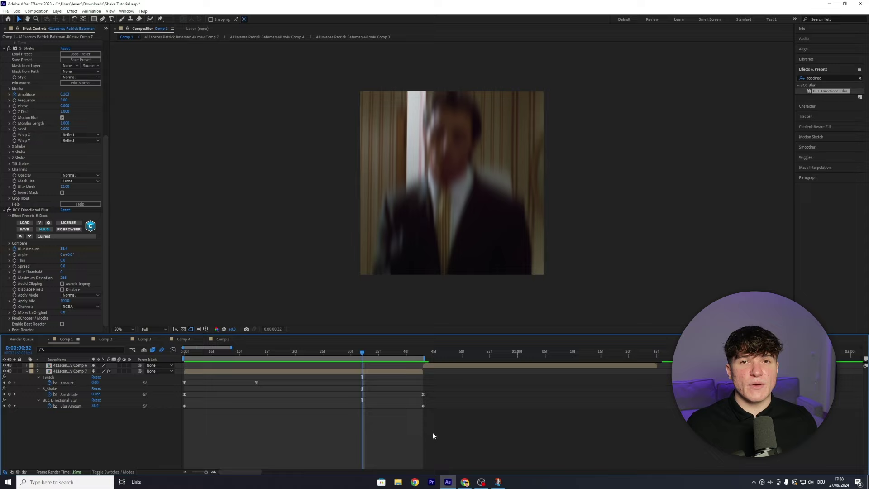
right_click(184, 405)
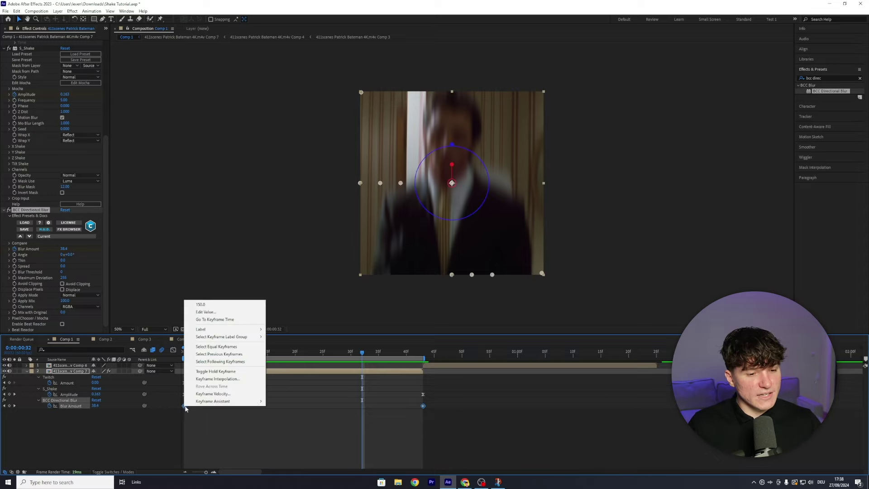
mouse_move(193, 404)
left_click(284, 423)
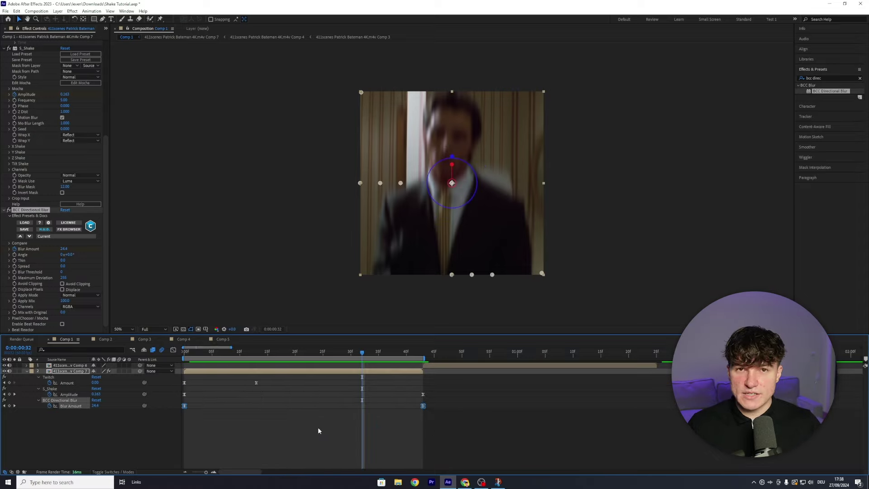
Step: Reshape the Blur Amount value curve so it falls steeply from the first keyframe, and play back the whole sequence
left_click(173, 350)
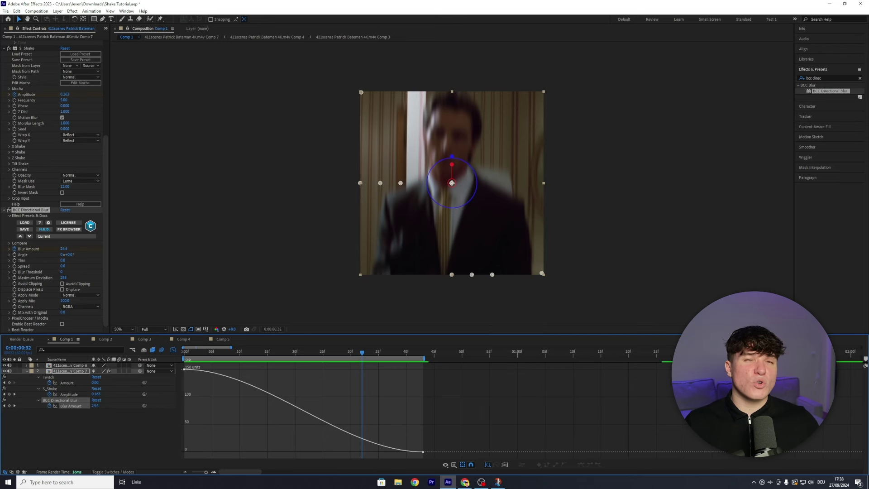
left_click(184, 369)
left_click_drag(265, 374, 166, 465)
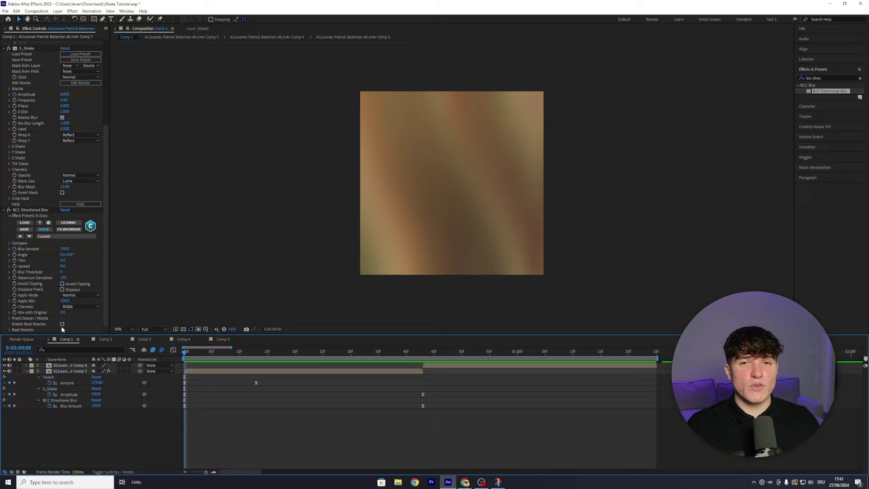
key("space")
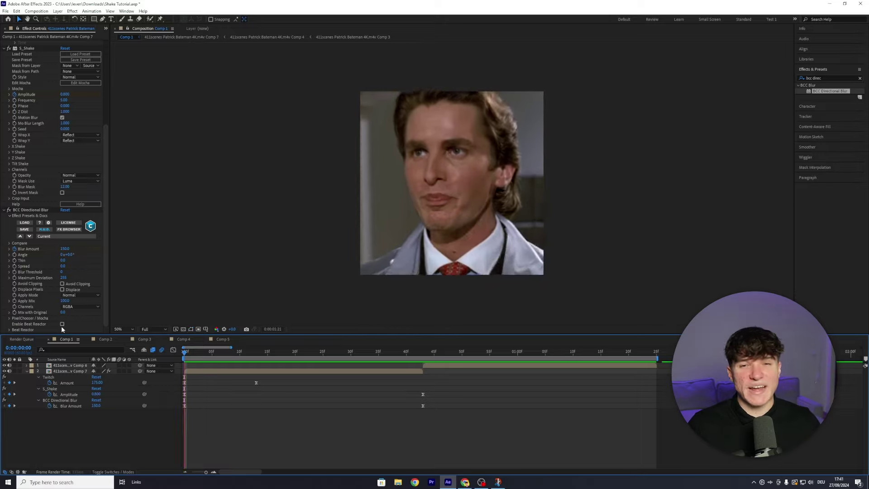
key("space")
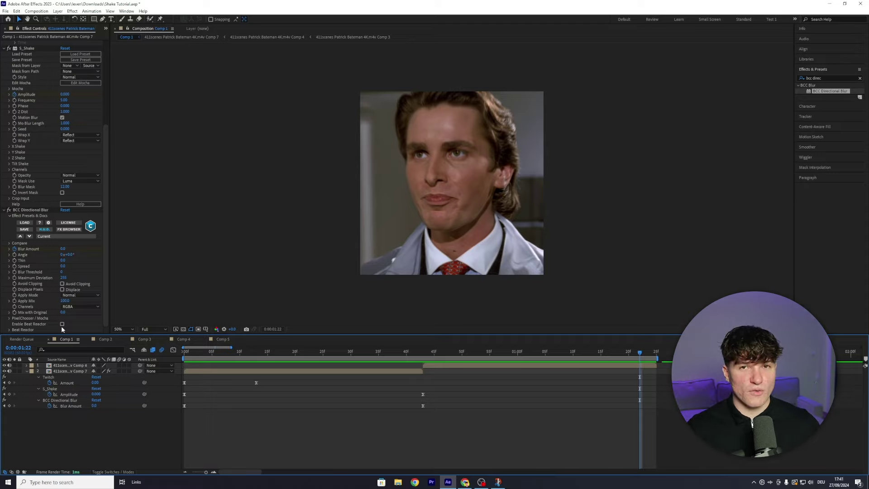
Step: Copy the Twitch, S_Shake and BCC Directional Blur effects with their keyframes from Comp 7 to the start of the Comp 6 layer
left_click_drag(458, 415, 180, 367)
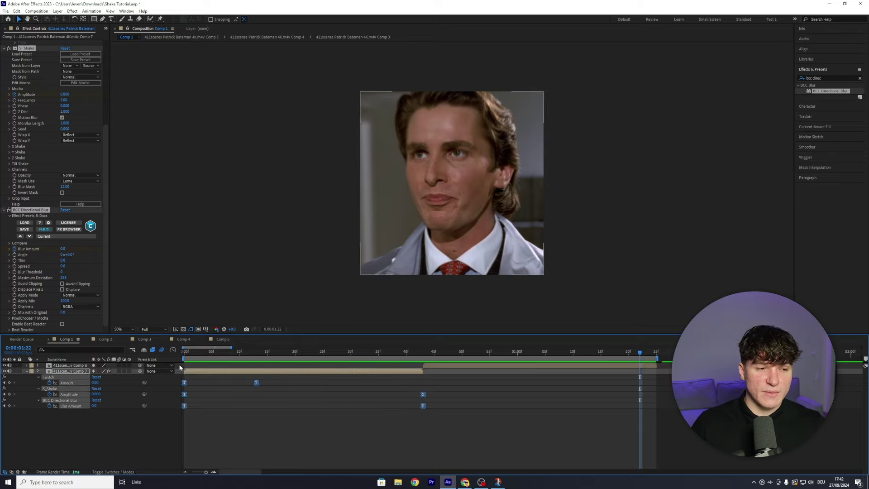
left_click(24, 211)
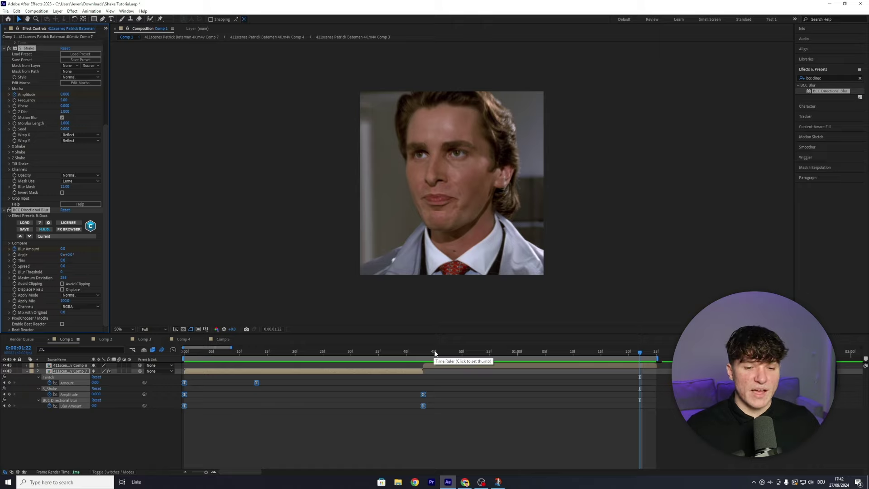
left_click_drag(433, 352, 423, 352)
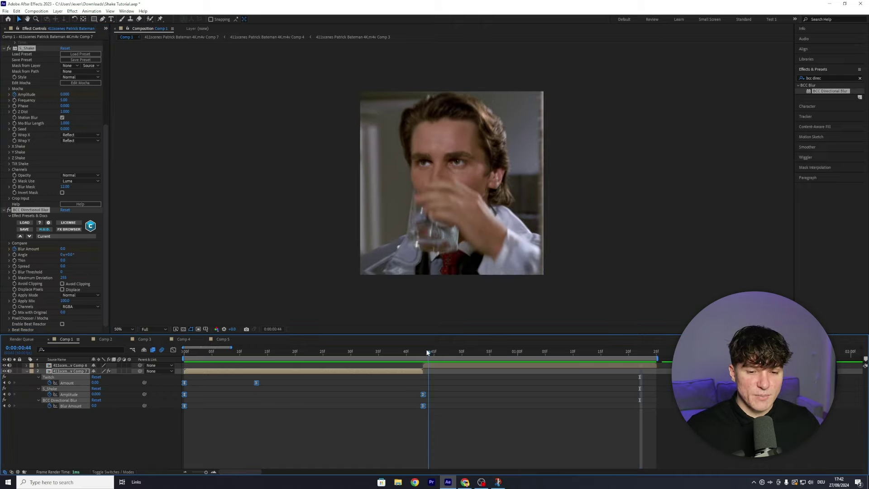
left_click(428, 366)
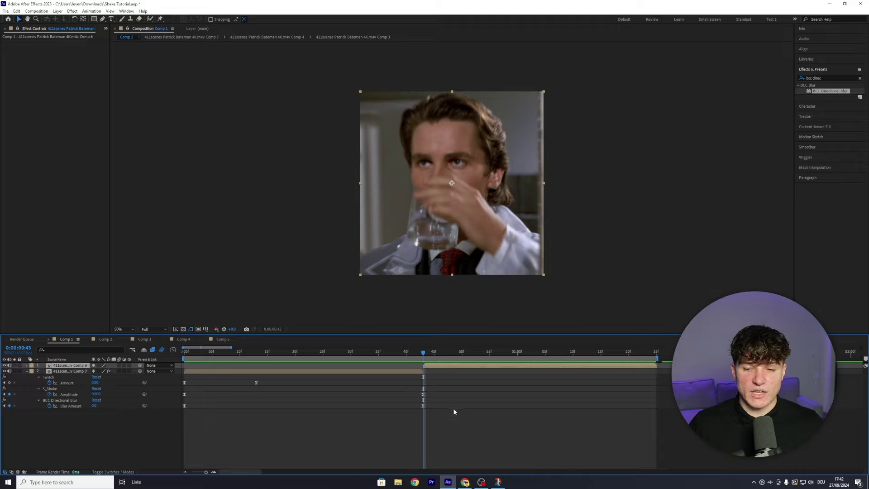
key("ctrl+v")
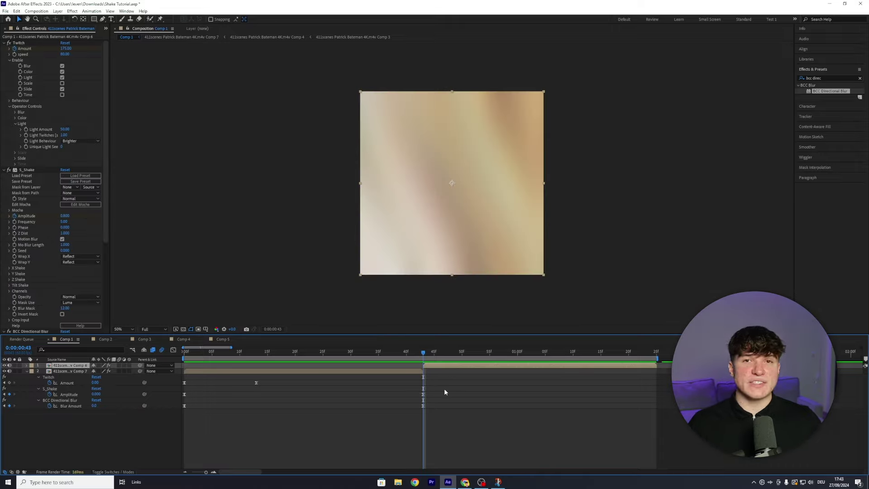
Step: Move the Comp 6 layer's last Amplitude and Blur Amount keyframes back to the clip's end and play back the result
left_click(447, 353)
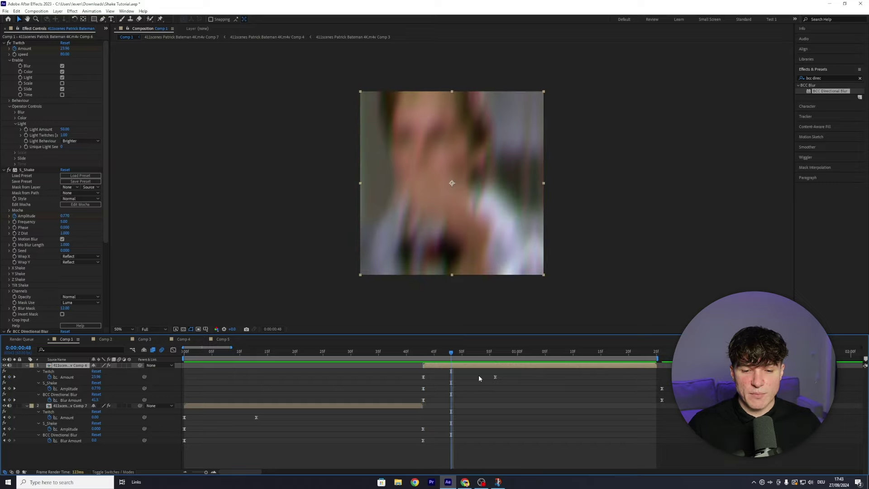
left_click_drag(607, 352, 655, 392)
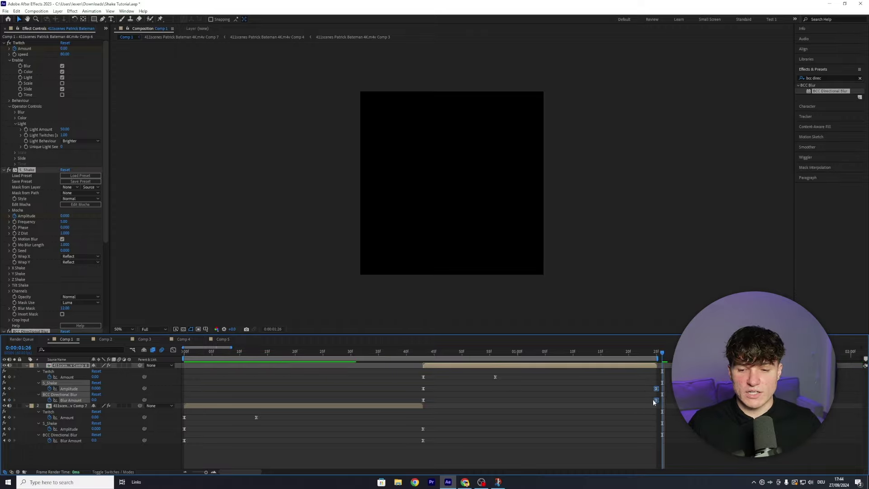
key("space")
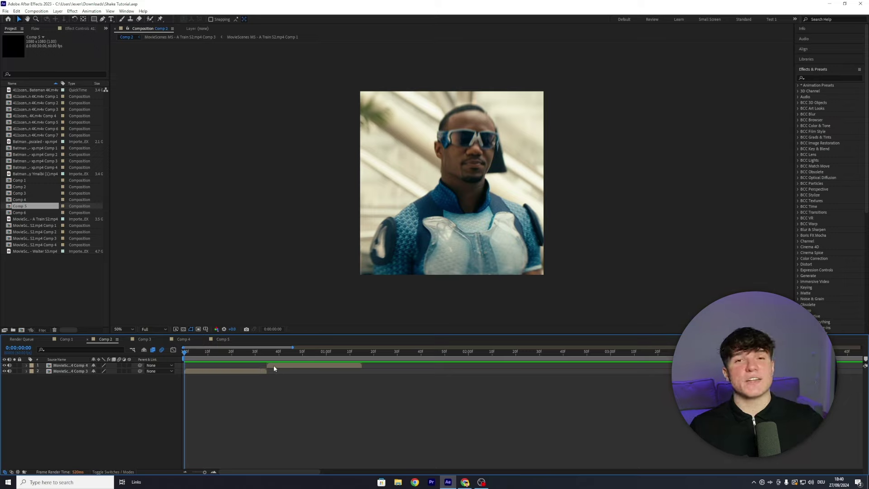
Step: In Comp 2, find the S_BlurMoCurves effect and apply it to the Comp 3 layer
left_click(827, 86)
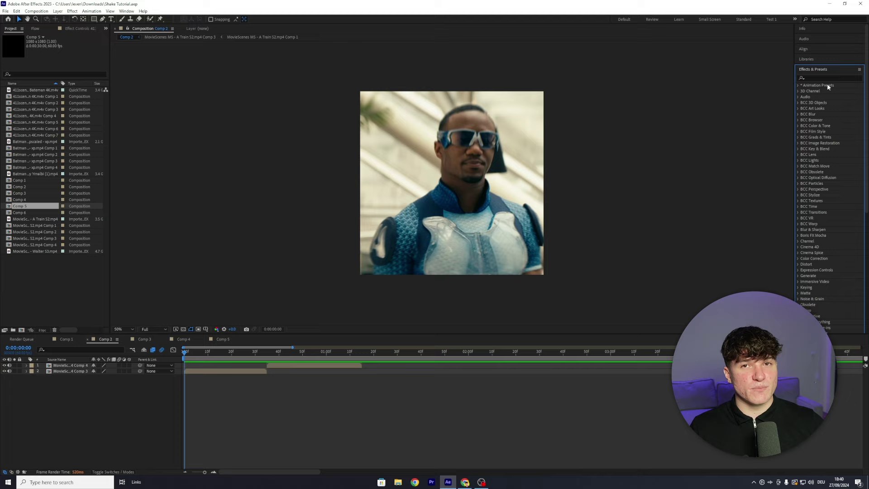
type("s_blurmocurves")
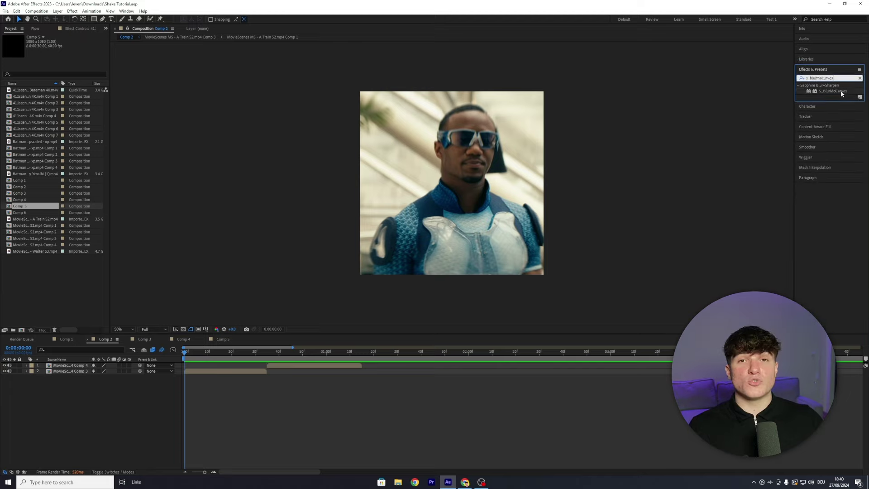
left_click_drag(842, 93, 238, 373)
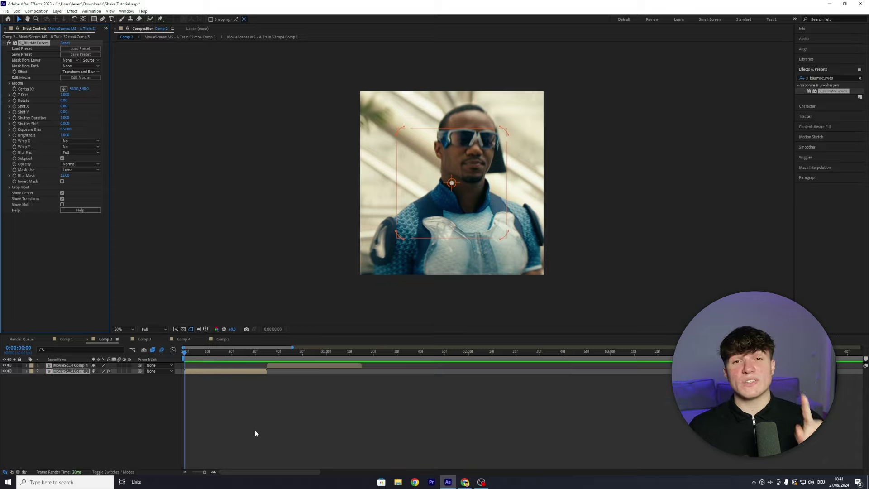
Step: Keyframe S_BlurMoCurves Shift Y at -500 on the Comp 3 layer's first frame and set Wrap Y to Reflect
left_click(213, 353)
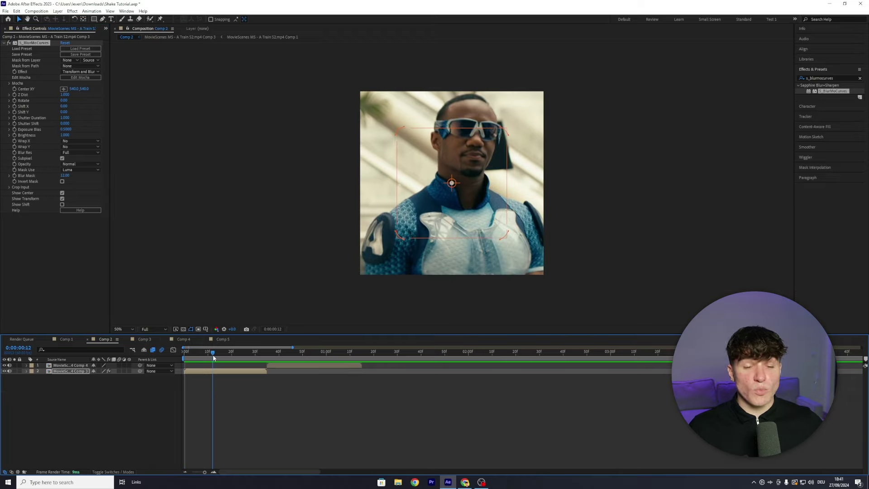
left_click_drag(213, 354, 176, 352)
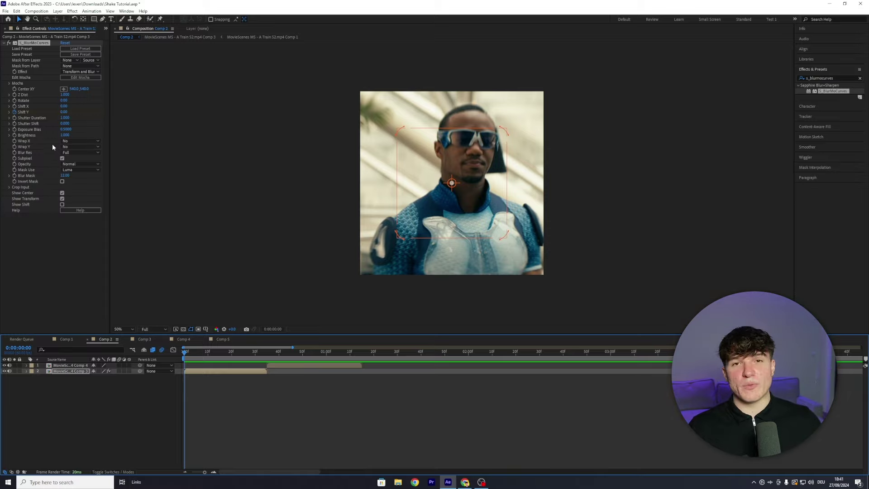
left_click(64, 112)
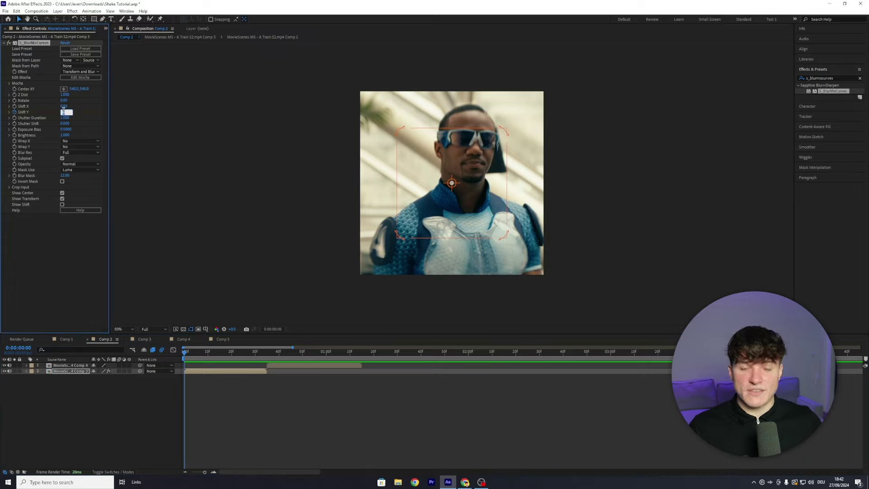
type("-500")
key("Return")
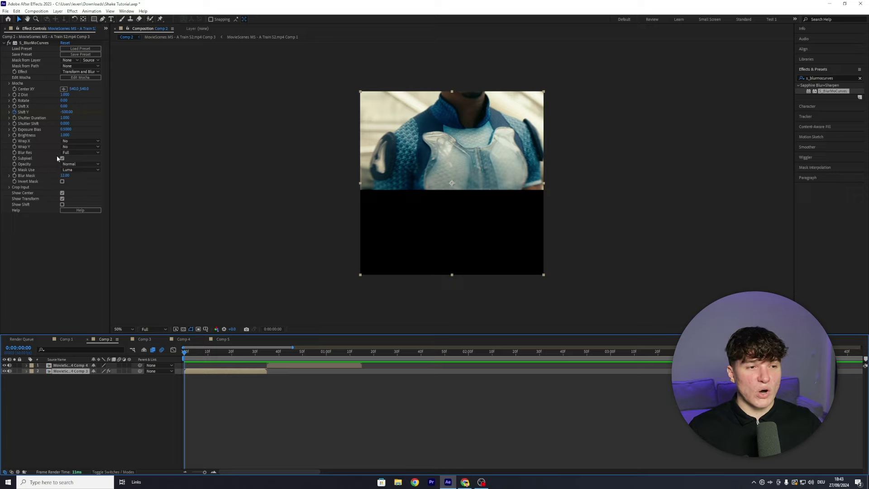
left_click(67, 147)
left_click(78, 169)
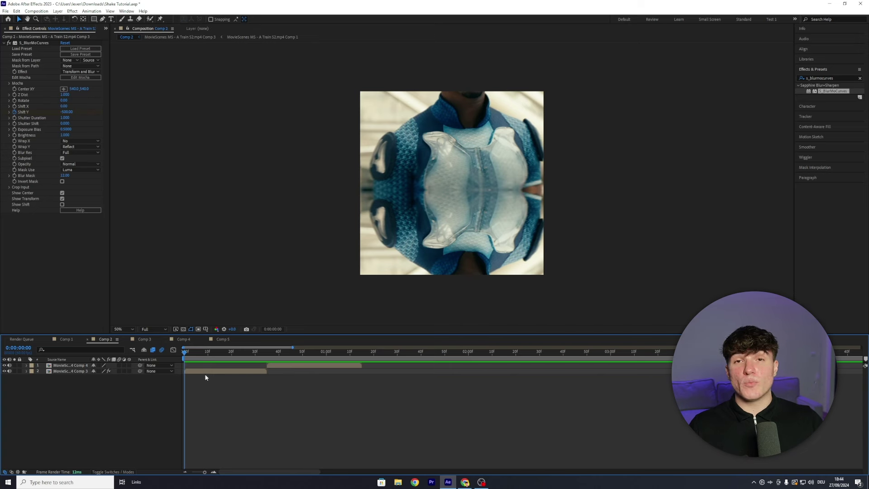
Step: Reveal the Comp 3 layer's keyframes and add a Shift Y keyframe of 50 at frame 5
left_click(206, 369)
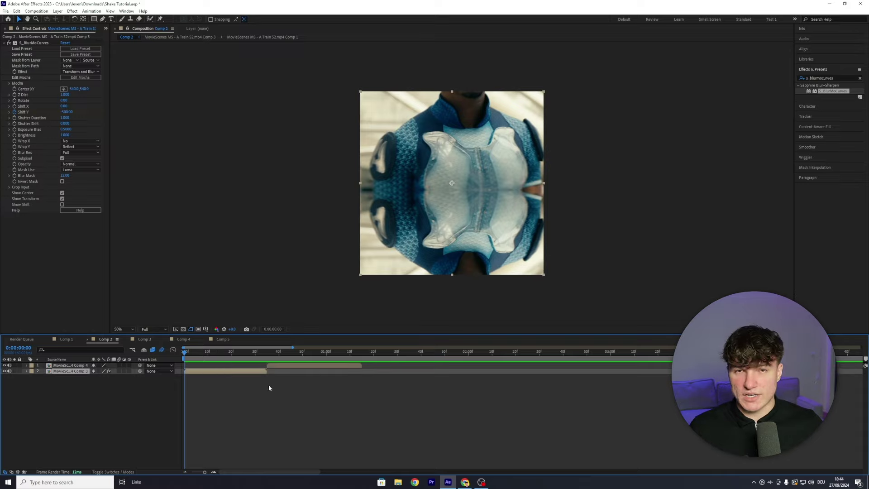
key("u")
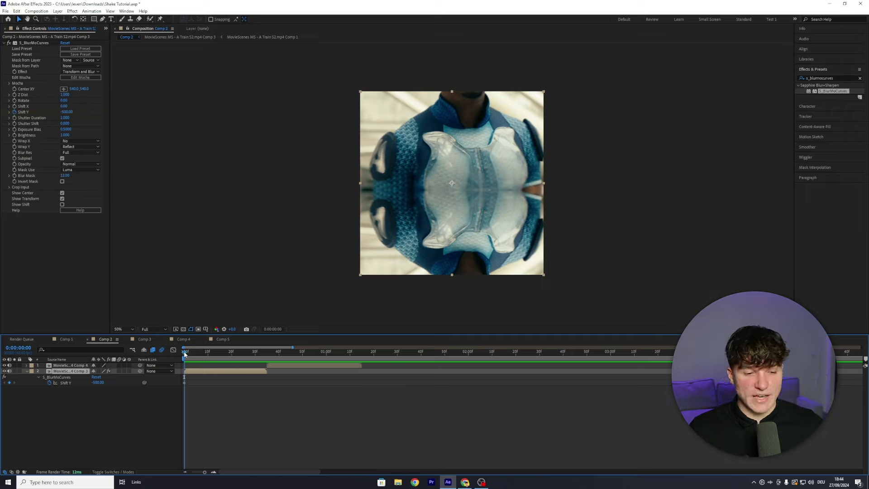
left_click_drag(185, 354, 198, 398)
left_click(98, 382)
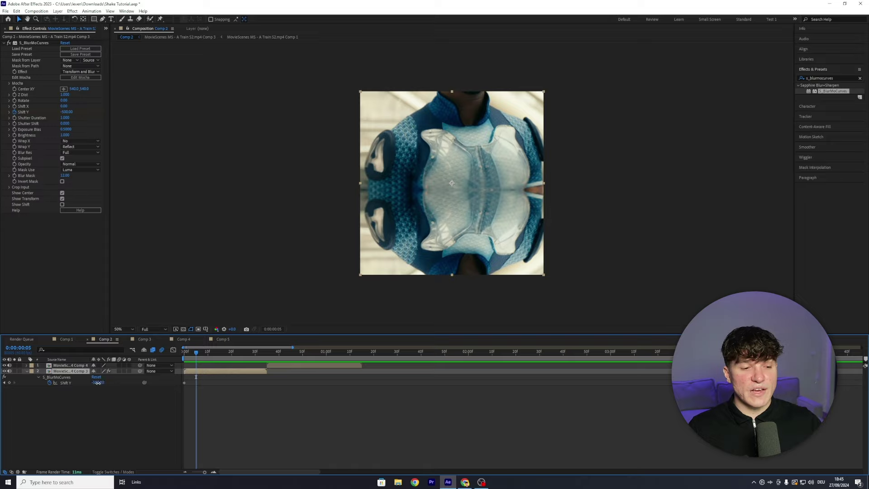
type("50")
key("Return")
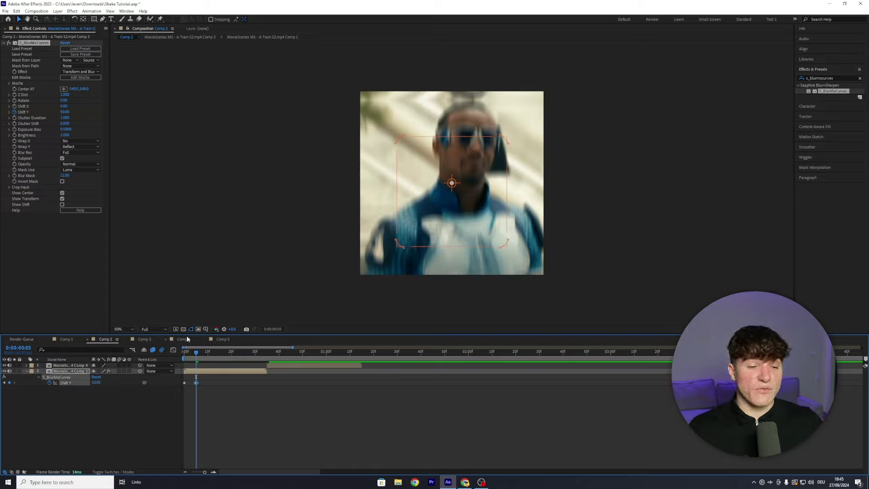
Step: Add Shift Y keyframes of -30 at frame 10 and 0 at frame 20 on the Comp 3 layer
mouse_move(194, 354)
left_mouse_down()
mouse_move(185, 354)
mouse_move(196, 355)
left_mouse_up()
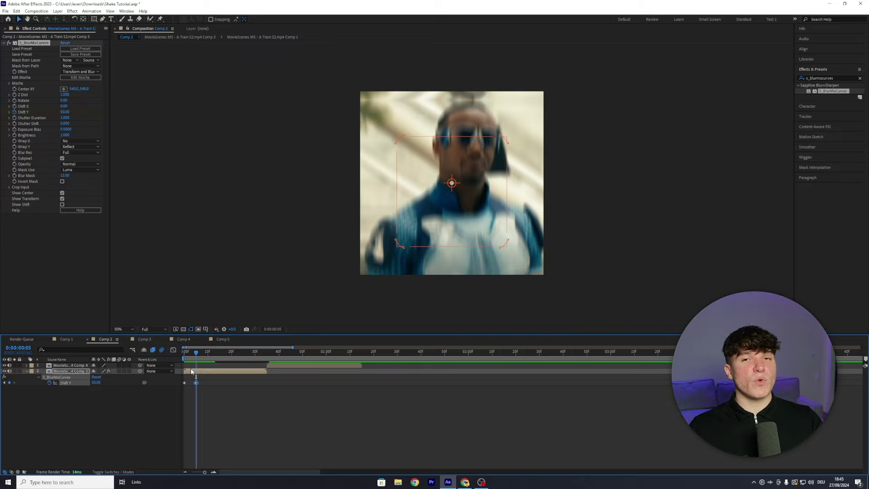
left_click(209, 354)
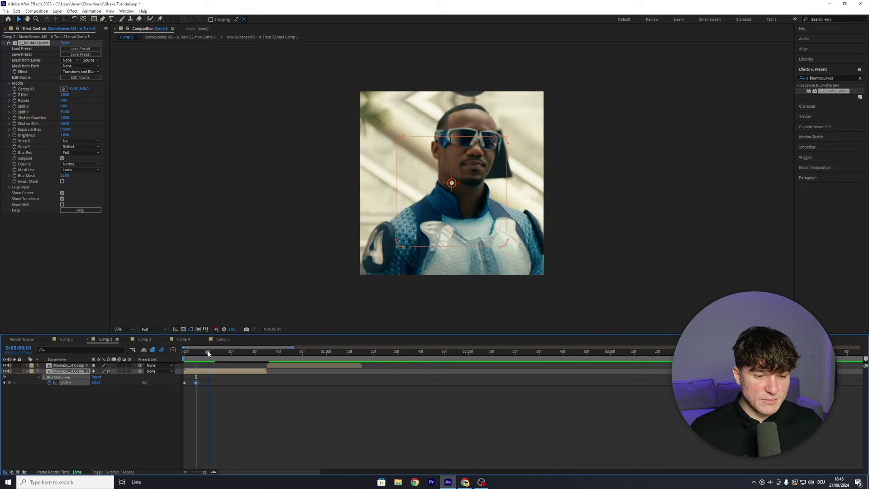
left_click(96, 383)
type("-3")
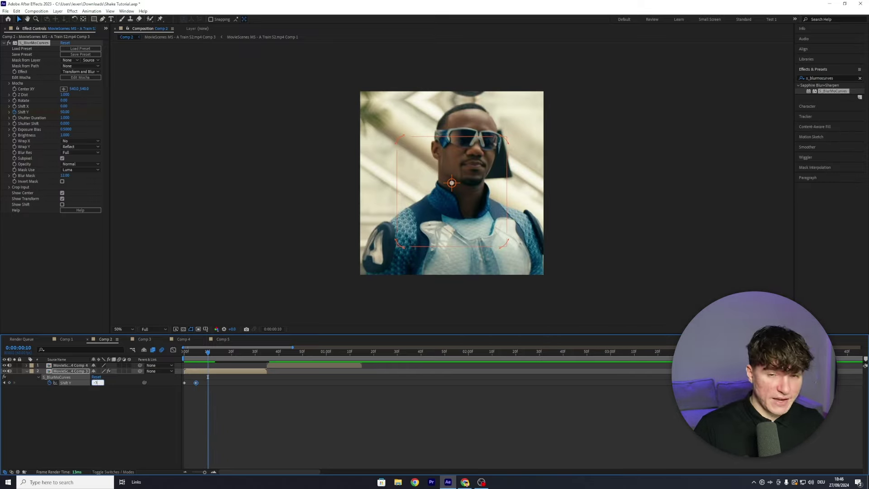
type("0")
key("Return")
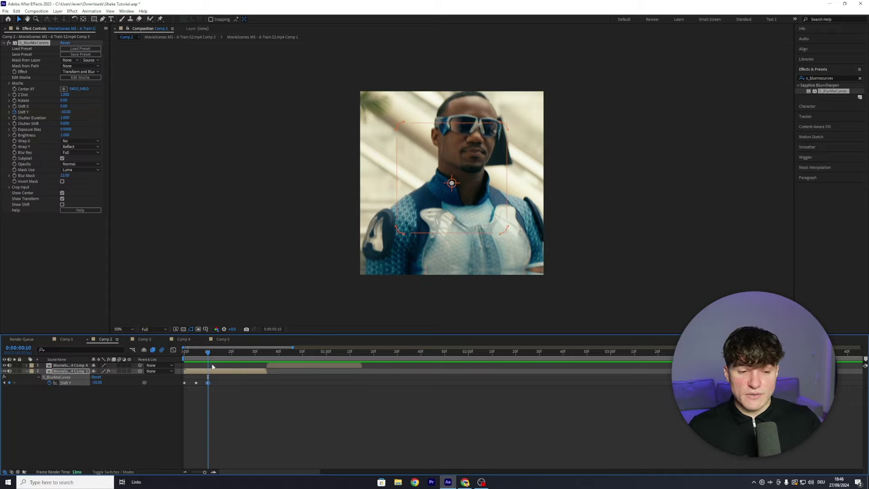
left_click(231, 352)
left_click(96, 383)
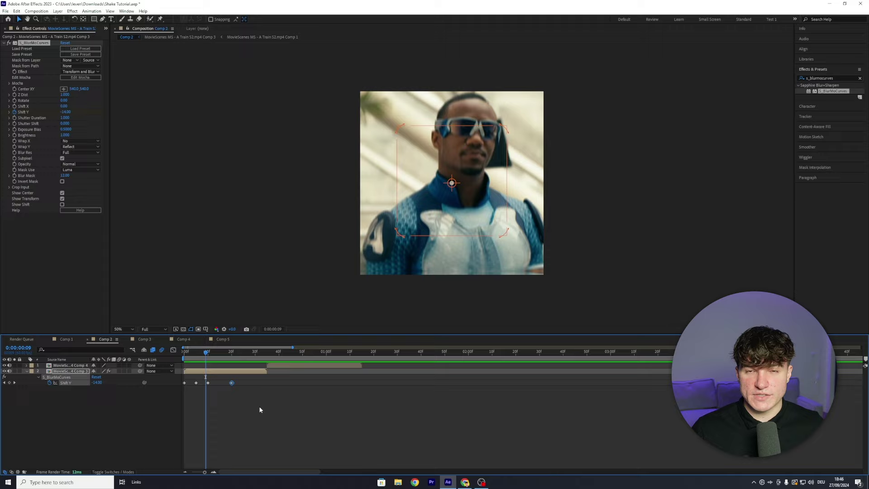
Step: Apply Easy Ease to all four Shift Y keyframes
left_click_drag(262, 407, 176, 378)
right_click(196, 382)
mouse_move(226, 379)
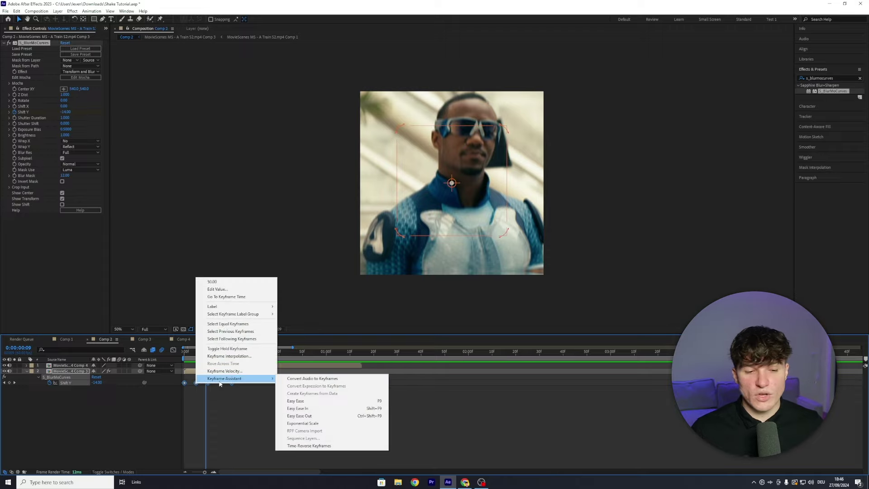
left_click(286, 400)
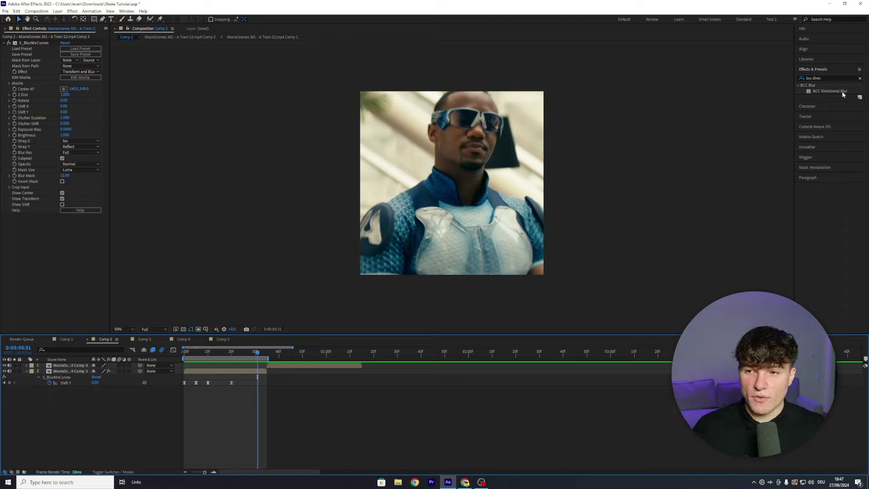
Step: Apply BCC Directional Blur to the Comp 3 layer and keyframe its Blur Amount at 150 on the first frame
left_click_drag(842, 93, 182, 364)
left_click(189, 371)
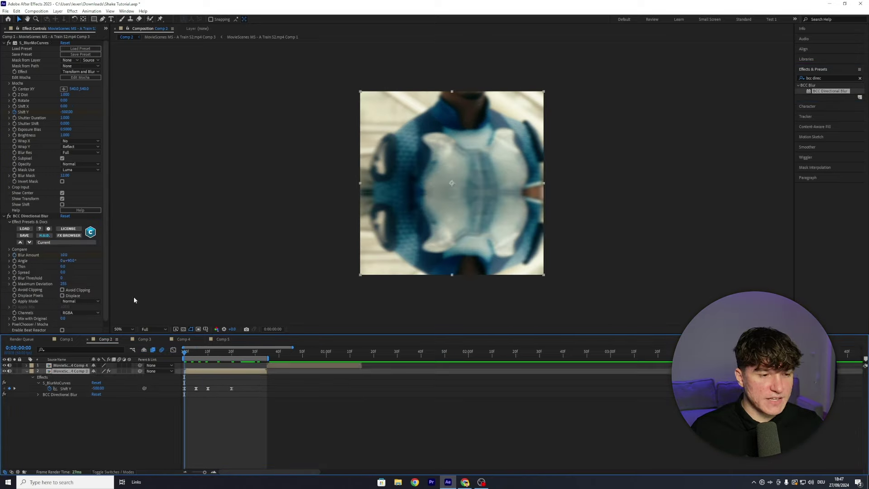
left_click(14, 255)
left_click(64, 255)
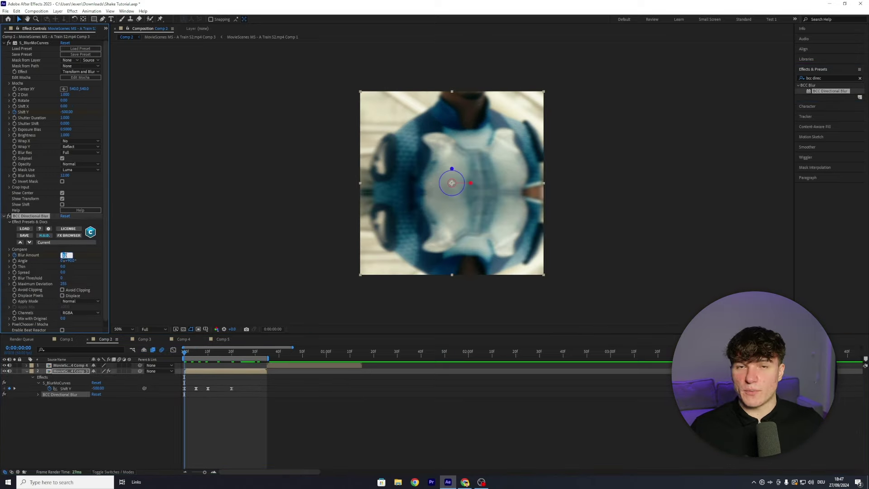
type("150")
key("Return")
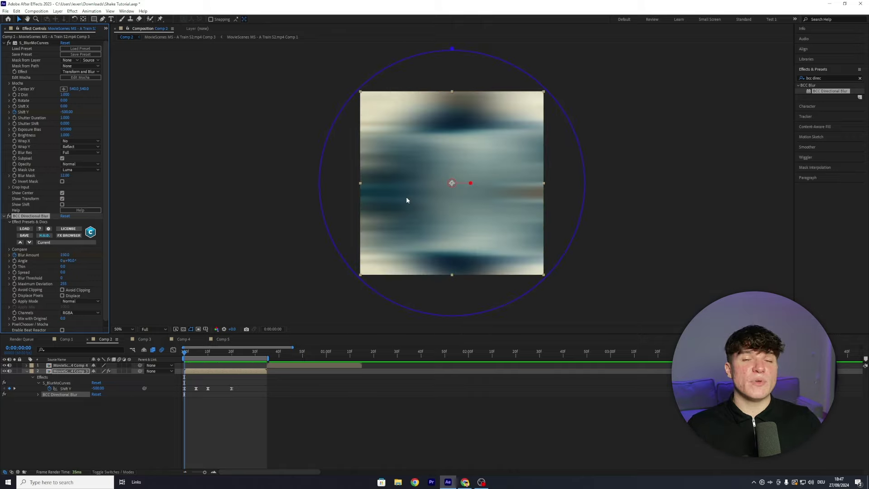
Step: Set the BCC Directional Blur angle to 0 degrees
left_click(312, 274)
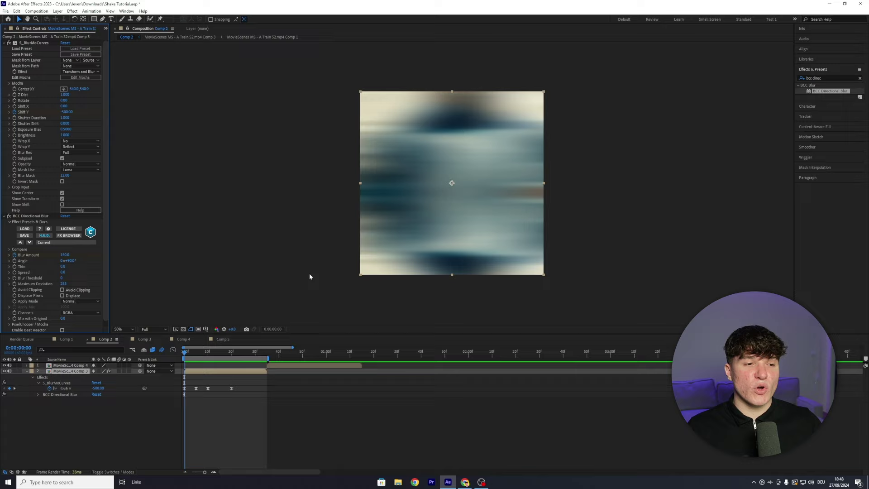
left_click(70, 261)
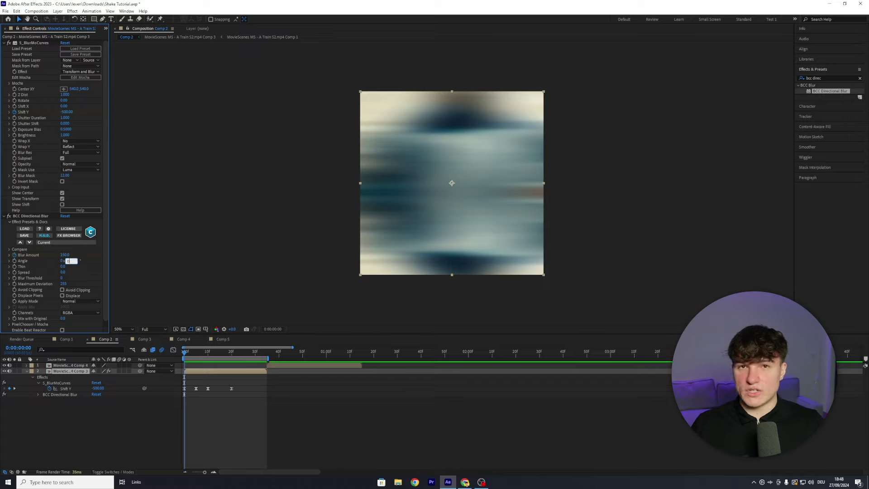
type("0")
key("Return")
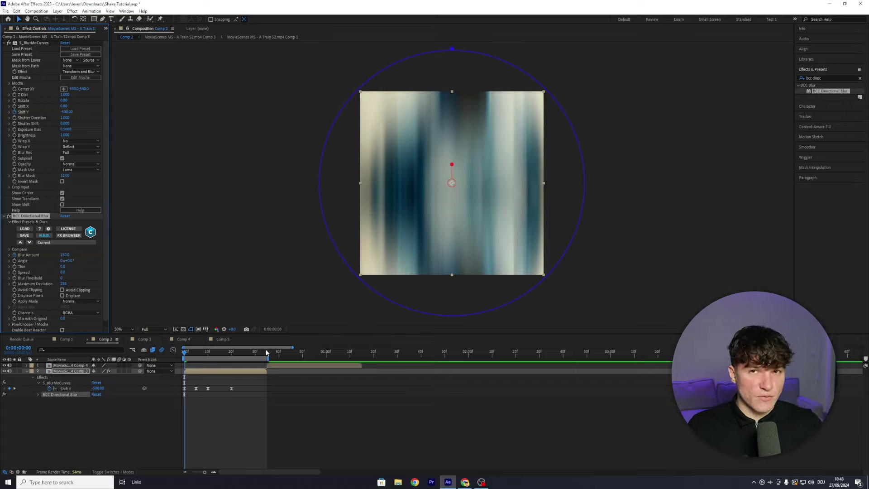
Step: Add a Blur Amount keyframe of 0 at the Comp 3 clip's end, frame 35, and play back the animation from the start
left_click(267, 351)
left_click(65, 255)
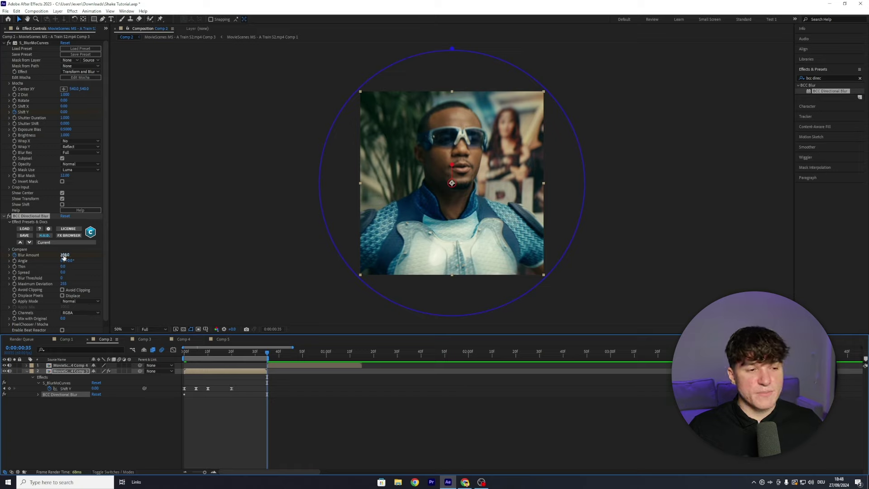
type("0")
key("Return")
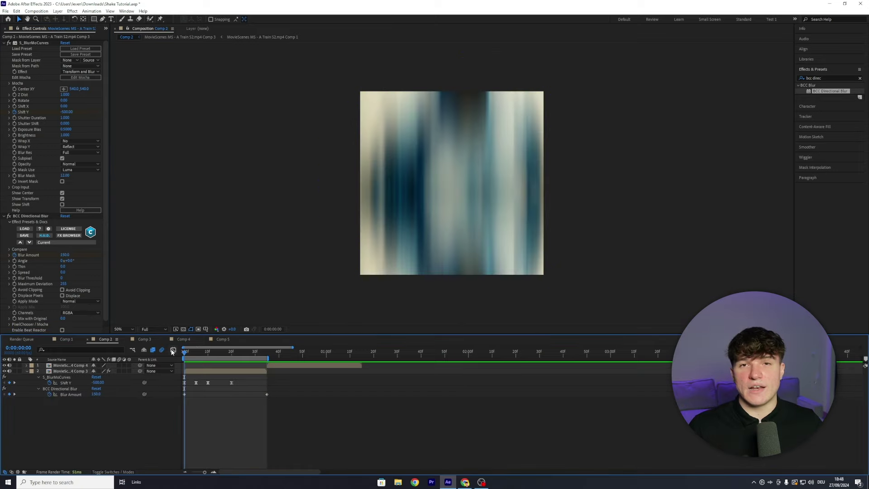
key("space")
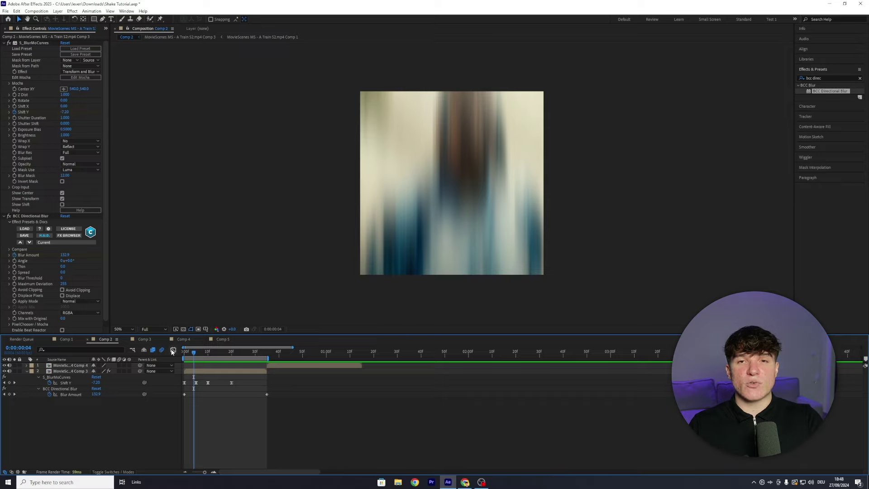
Step: Apply Easy Ease to both Blur Amount keyframes and reshape their value curve so it falls steeply from the first keyframe
left_click(185, 394)
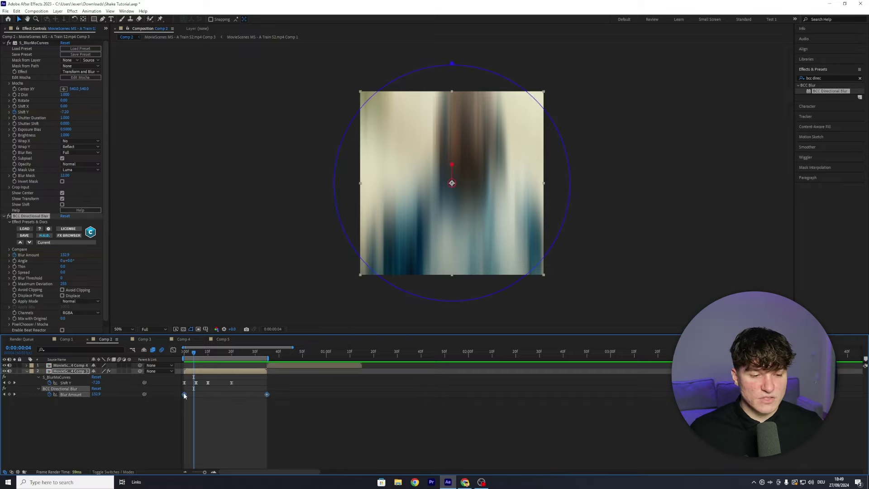
right_click(185, 394)
mouse_move(195, 391)
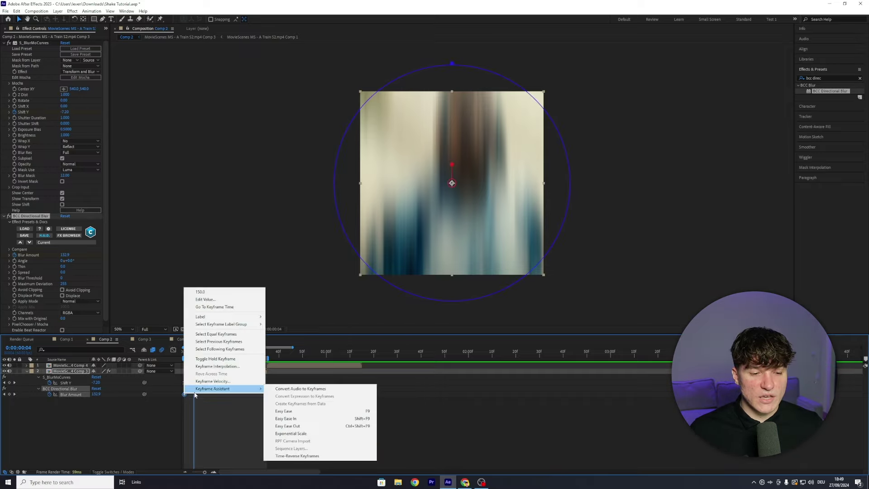
left_click(285, 411)
key("shift+F3")
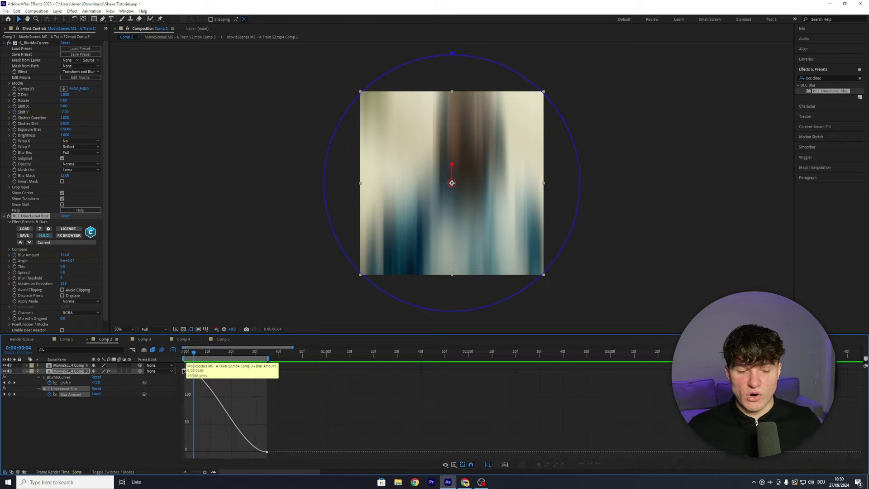
left_click(183, 369)
left_click_drag(211, 369, 184, 444)
key("space")
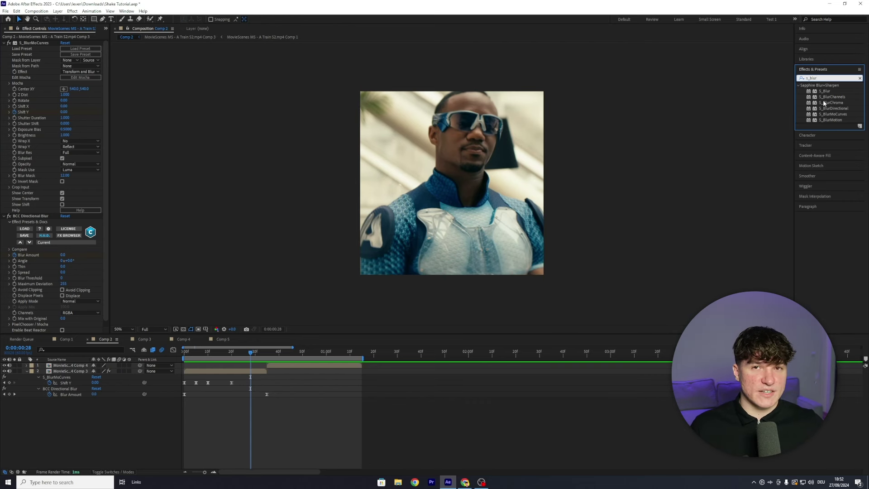
Step: Apply a second S_BlurMoCurves effect to the Comp 3 layer and start keyframing its Shift Y at frame 25
double_click(841, 114)
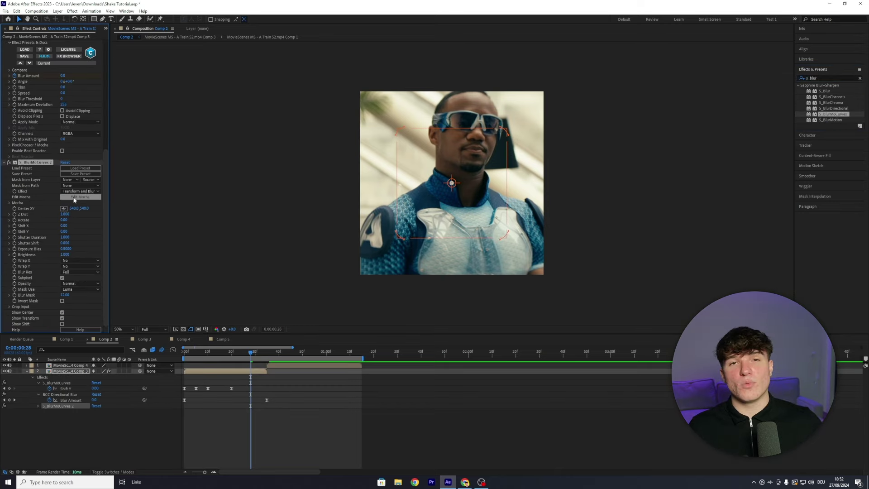
left_click(268, 356)
left_click_drag(268, 356, 244, 351)
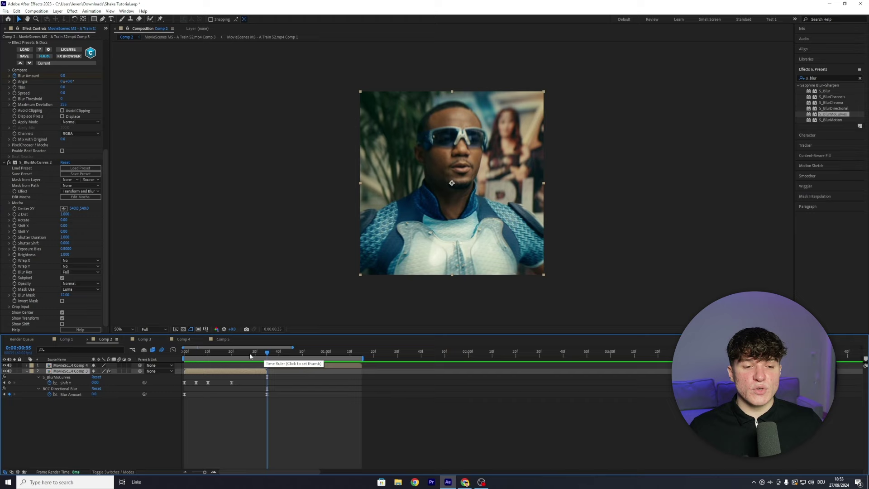
left_click(20, 234)
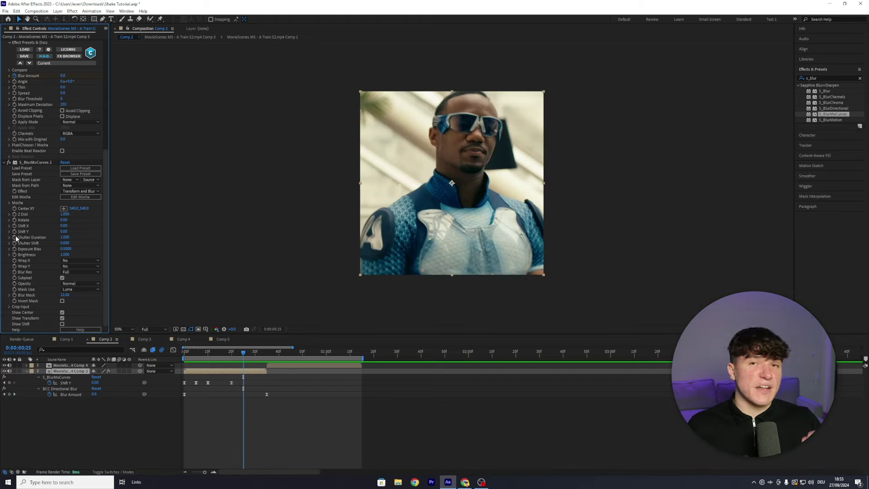
left_click(15, 233)
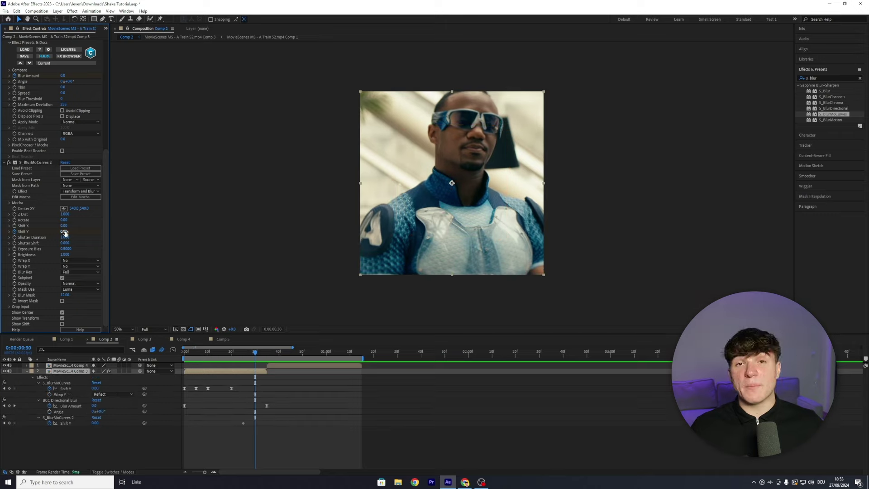
Step: Add a Shift Y keyframe of -50 at frame 30 for the second S_BlurMoCurves effect
left_click(64, 232)
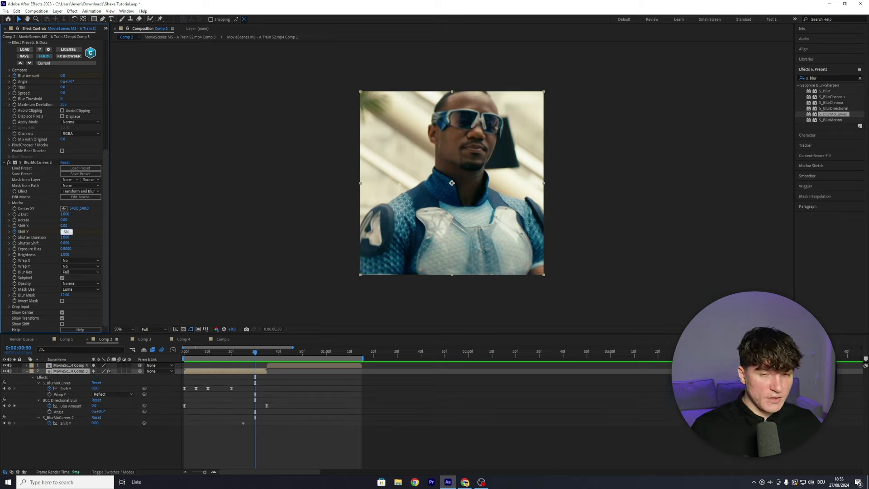
type("-50")
key("Return")
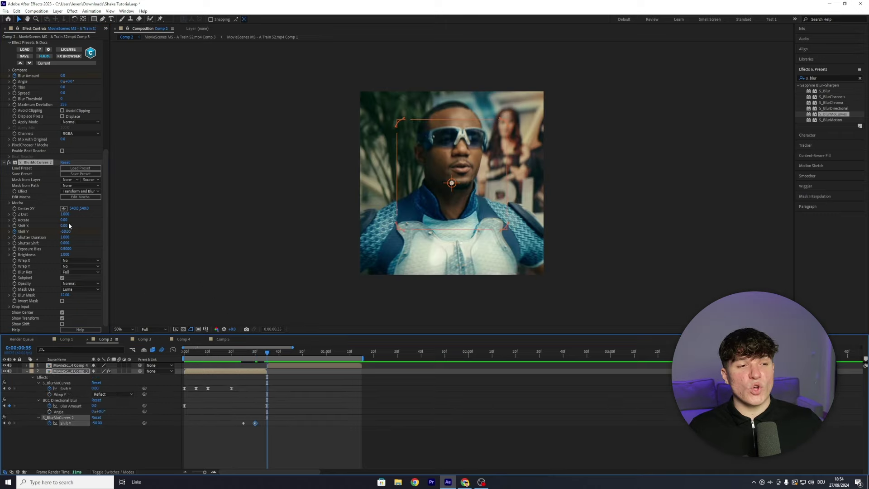
Step: Add a Shift Y keyframe of 100 at frame 35 for the second S_BlurMoCurves effect and set its Wrap Y to Reflect
key("j")
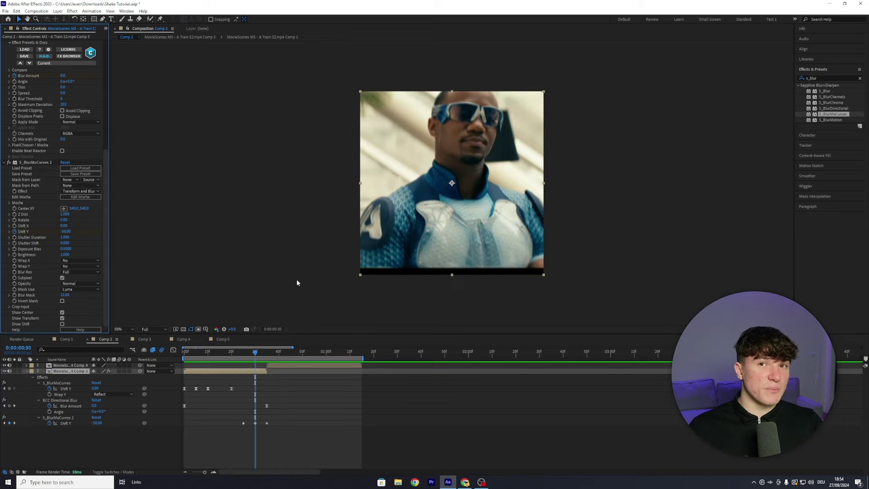
left_click(84, 266)
left_click(75, 288)
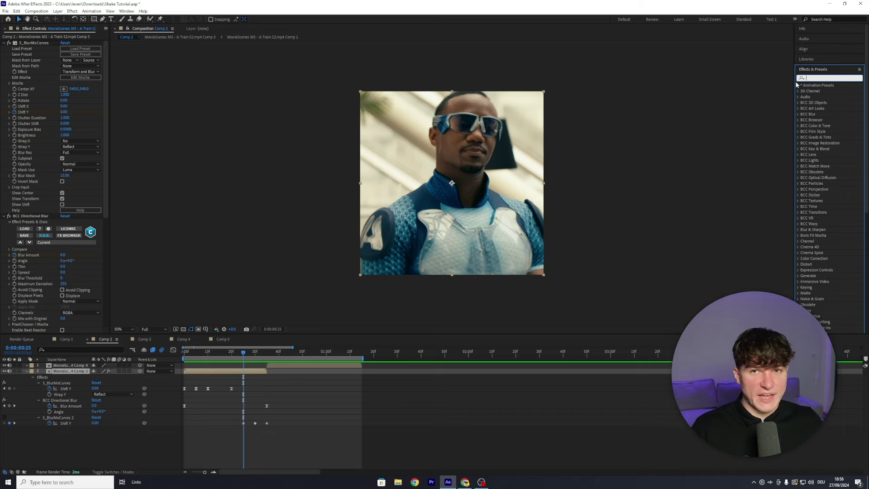
Step: Apply a second BCC Directional Blur effect to the Comp 3 layer at frame 25, where the second Shift Y animation starts
type("bcc dire")
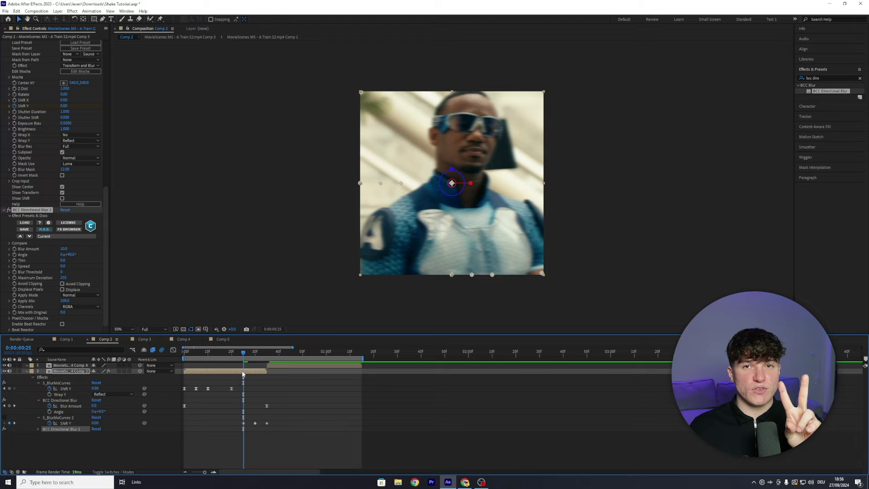
left_click(249, 379)
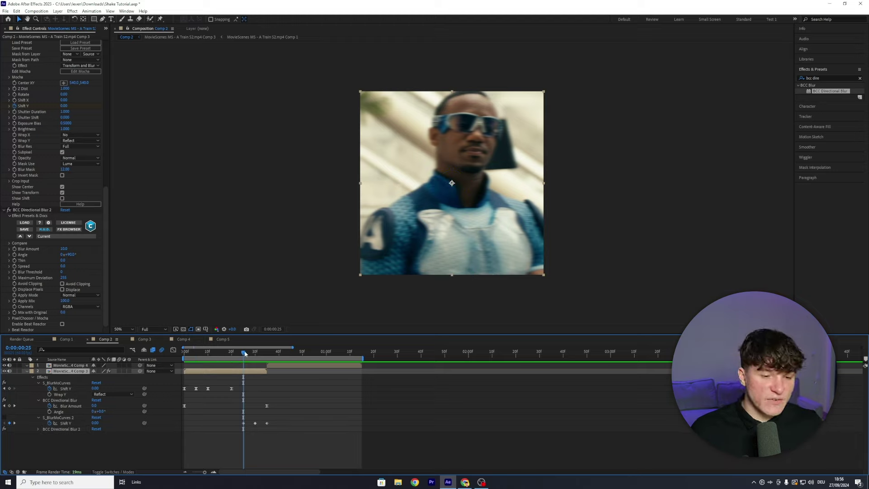
left_click(243, 422)
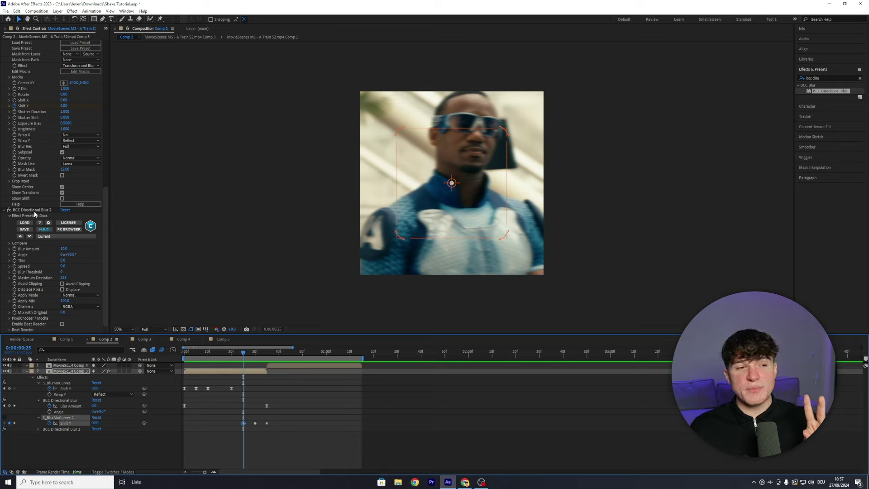
Step: Start keyframing the second BCC Directional Blur's Blur Amount at frame 25 with a value of 0 and set its Angle to 0°
left_click(75, 246)
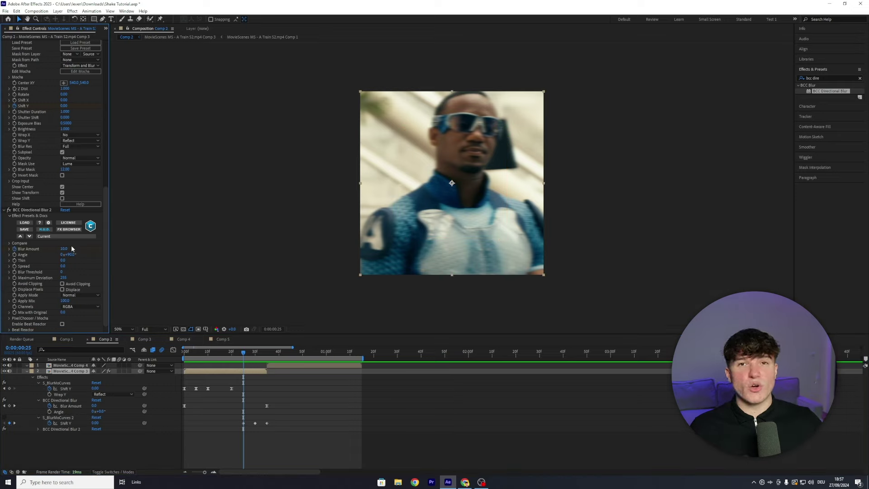
type("0")
key("Return")
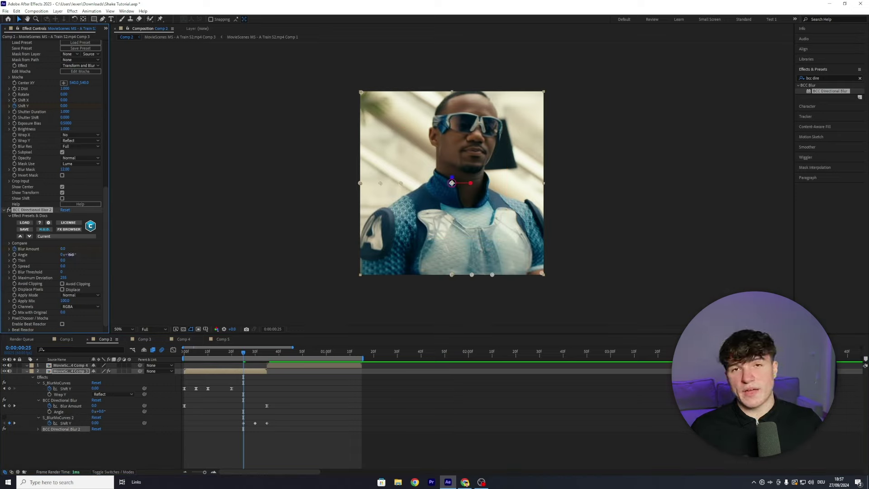
Step: Add a Blur Amount keyframe of 100 at frame 35 for the second BCC Directional Blur
left_click(267, 353)
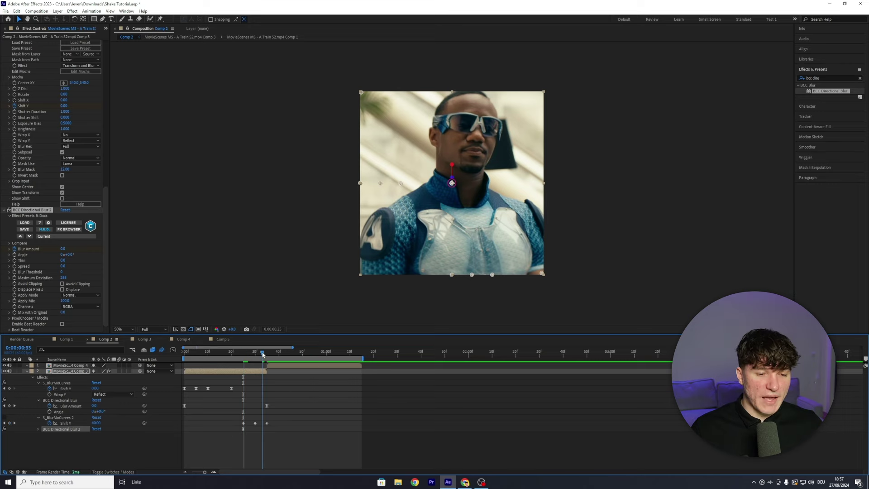
left_click(64, 249)
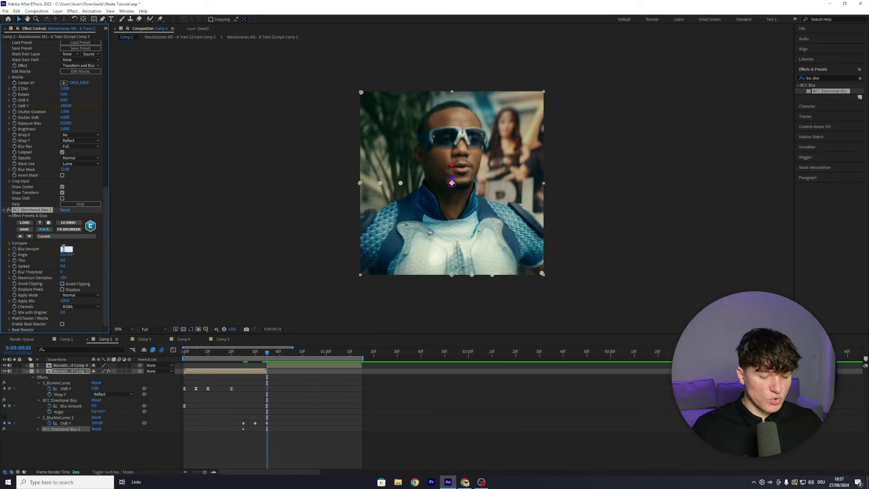
type("100")
Step: Reveal the Comp 3 layer's keyframes and apply Easy Ease to those of the second S_BlurMoCurves and second BCC Directional Blur
left_click(253, 374)
key("u")
key("u")
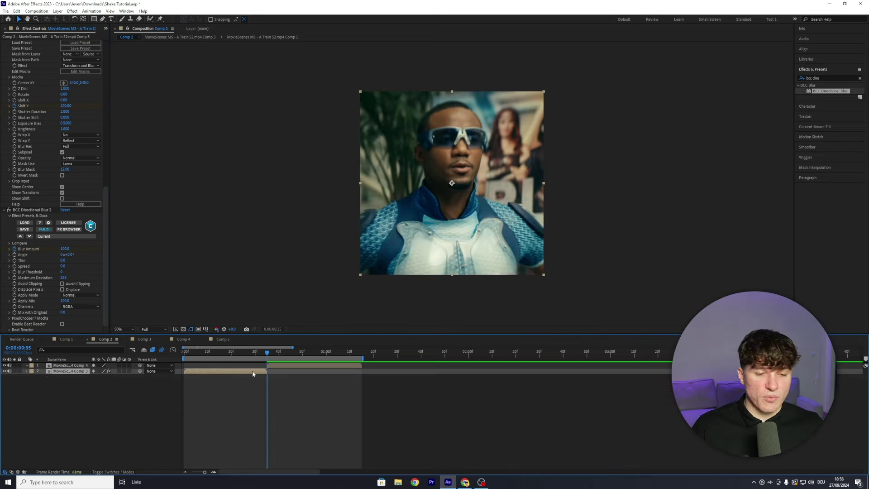
left_click_drag(274, 424, 236, 409)
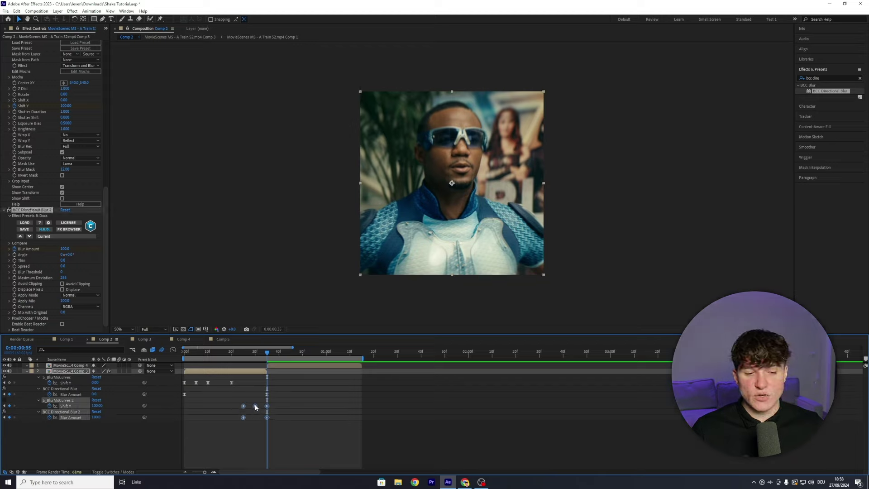
key("F9")
left_click(271, 430)
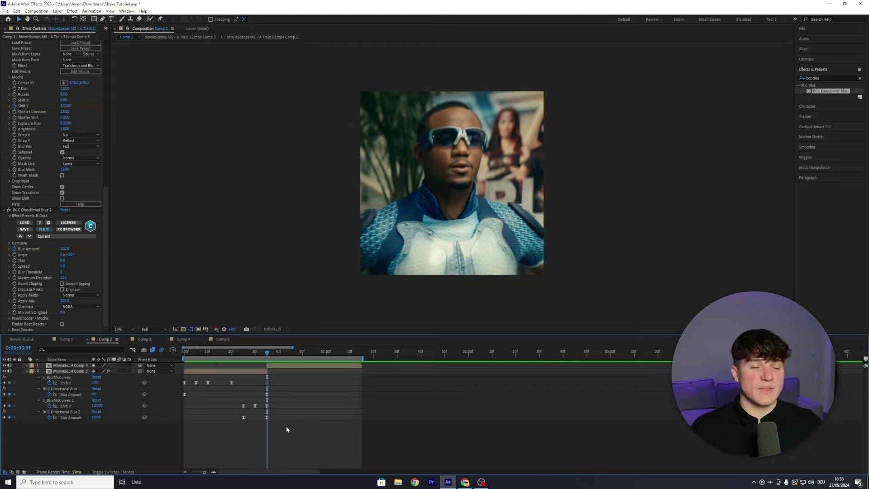
Step: Reshape the second Blur Amount's value curve so it rises steeply into the last keyframe, and play back the animation
left_click_drag(271, 413, 234, 420)
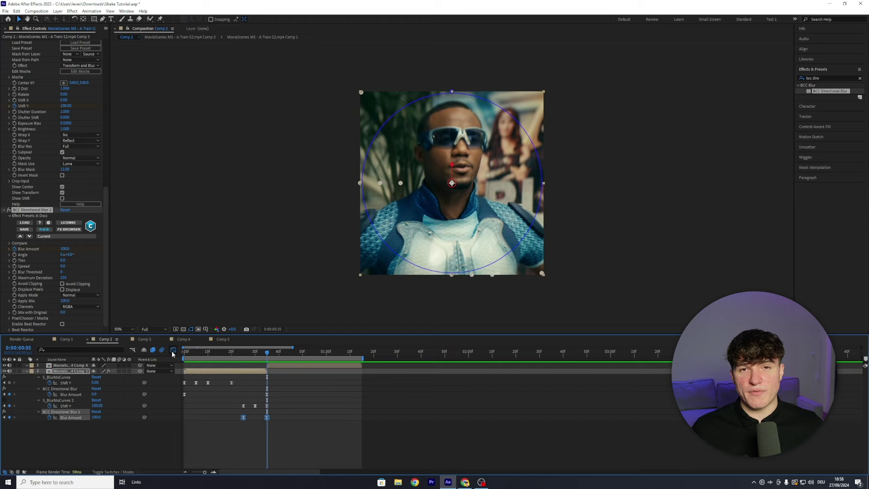
left_click(173, 351)
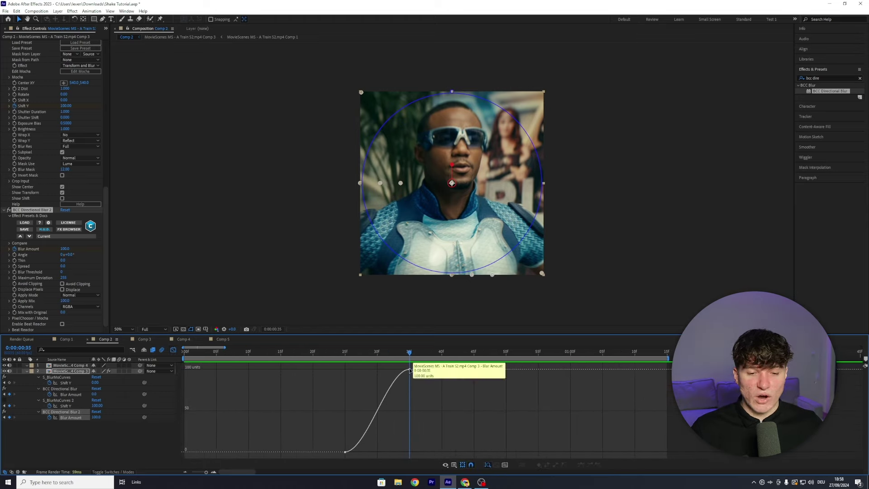
left_click(381, 388)
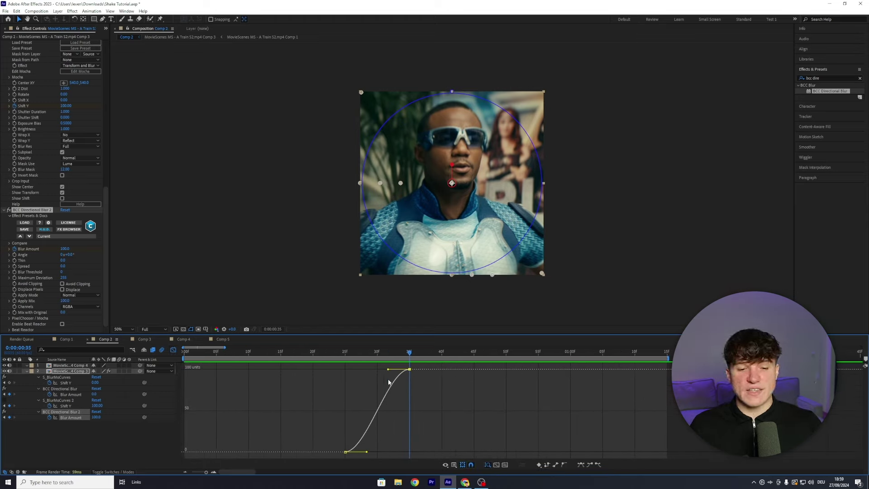
left_click_drag(389, 374, 419, 450)
key("space")
left_click(172, 350)
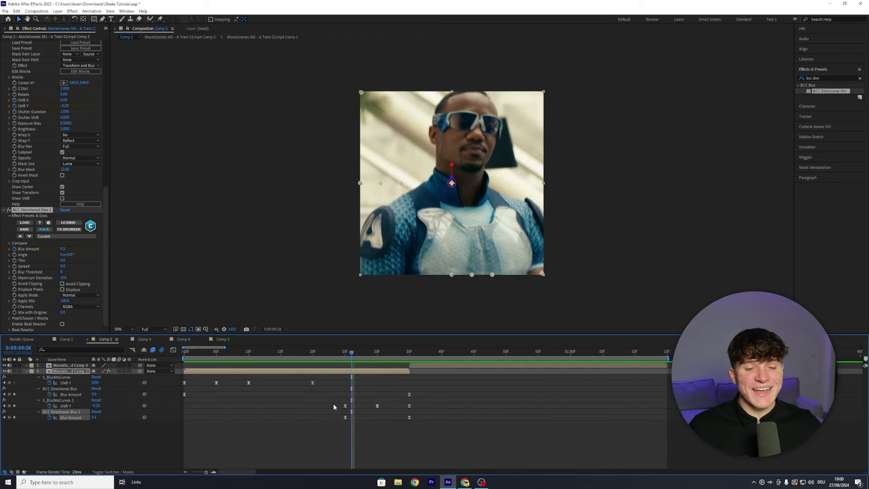
Step: Copy all of the Comp 3 layer's effects with their keyframes onto the Comp 4 layer at frame 35 and reveal the pasted keyframes
left_click_drag(439, 431, 166, 373)
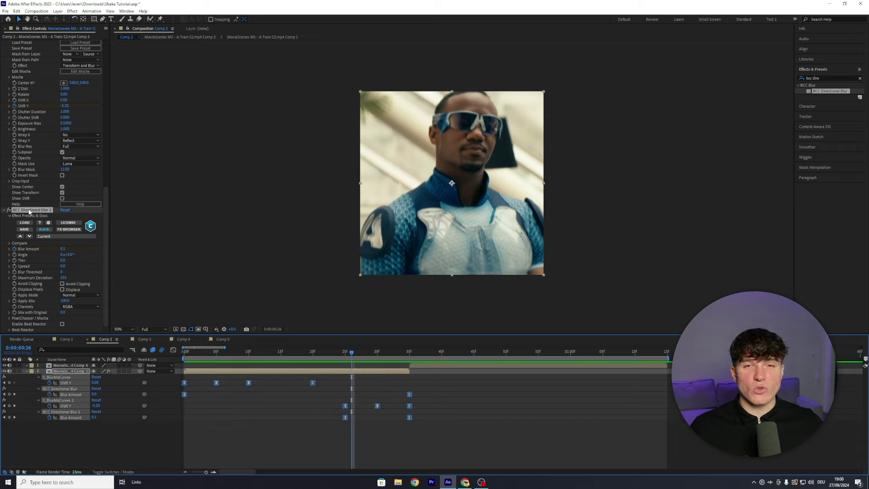
left_click(30, 211)
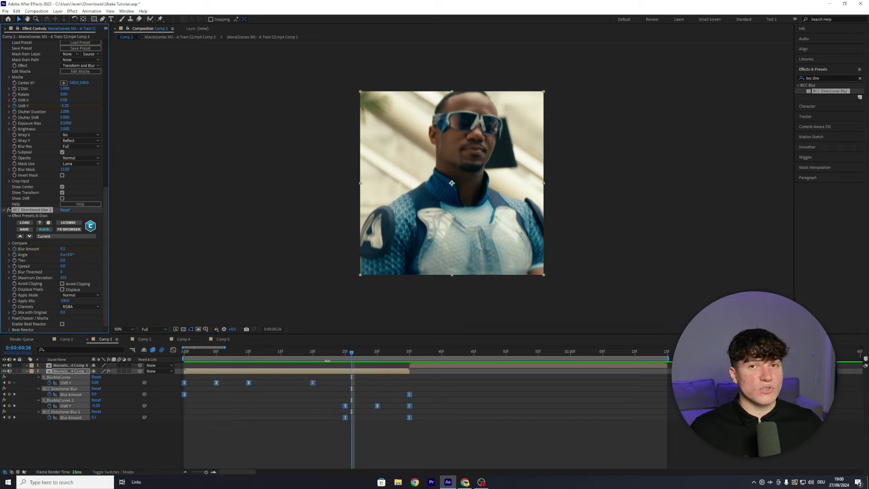
left_click(410, 353)
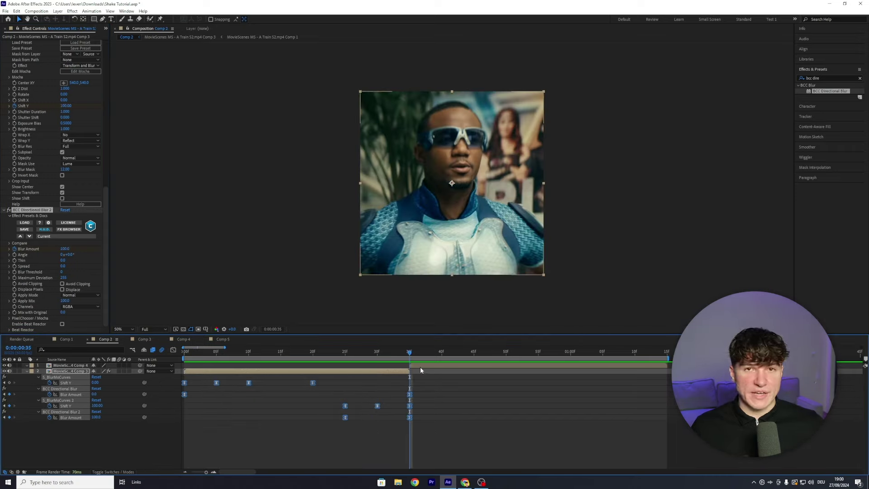
left_click(422, 366)
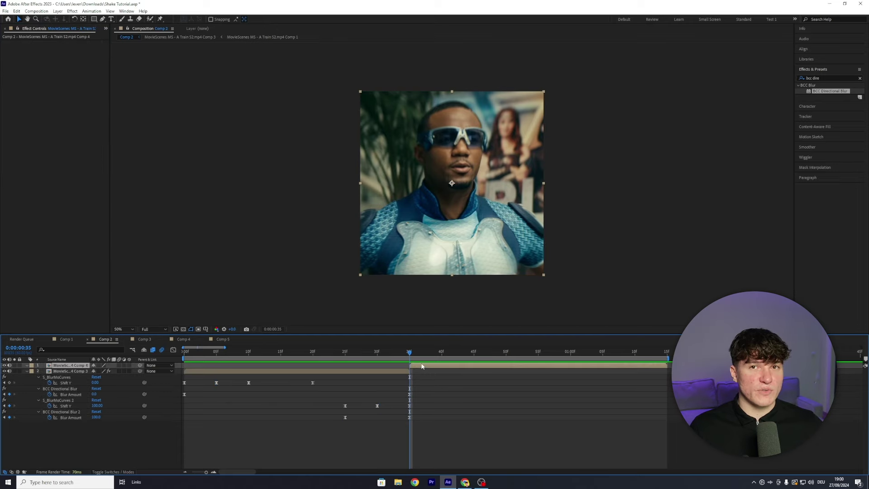
key("ctrl+v")
key("u")
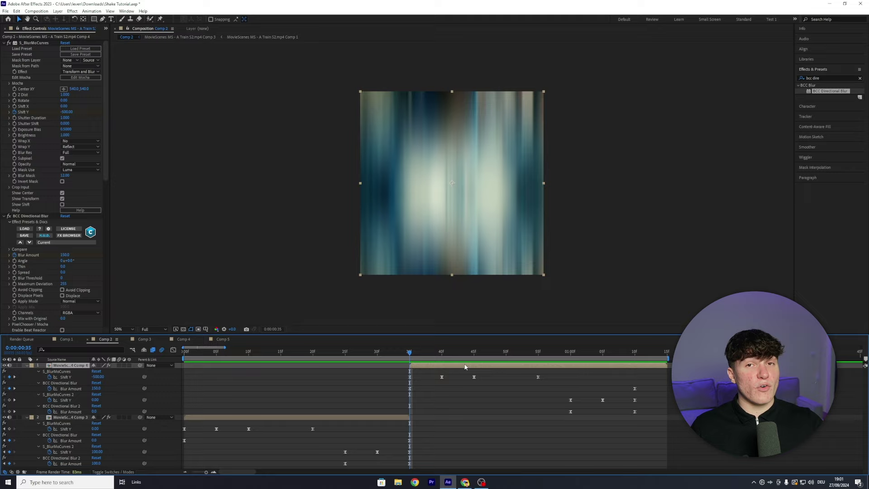
Step: Shift the closing Shift Y and Blur Amount keyframes on the Comp 4 layer so the last ones sit at the clip's end
left_click_drag(644, 384, 561, 415)
left_click_drag(635, 390, 667, 392)
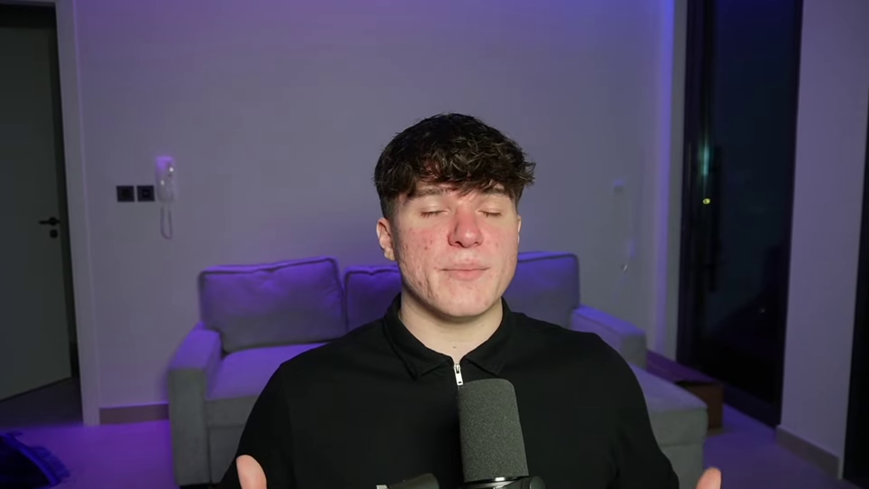